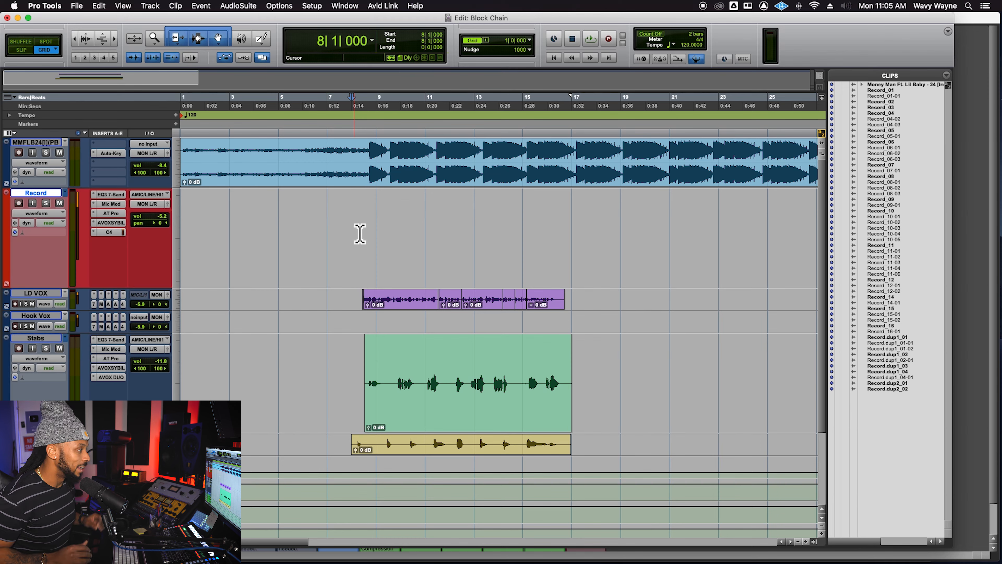
# Step: Play back the session from bar 8 through the vocal section and stop playback
pyautogui.press('space')
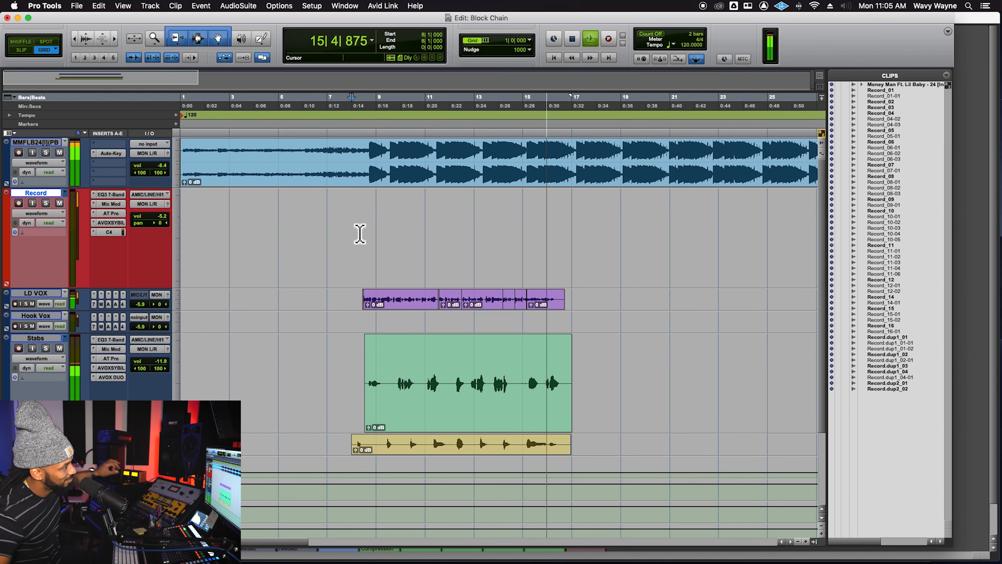
pyautogui.press('space')
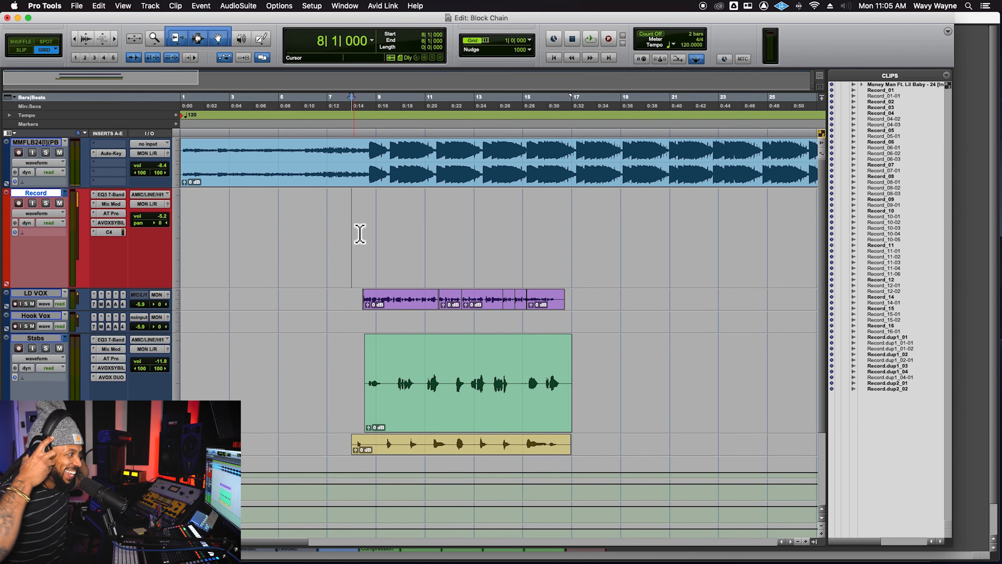
# Step: Place the edit cursor on the LD VOX track just before its first clip and bring up the Mix window
pyautogui.press('super+equal')
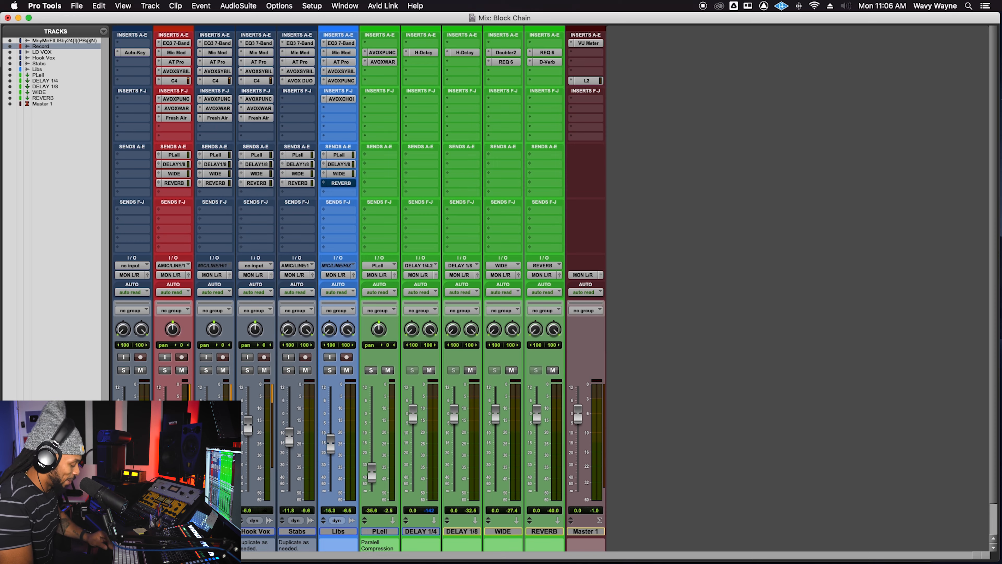
pyautogui.press('super+equal')
pyautogui.click(355, 297)
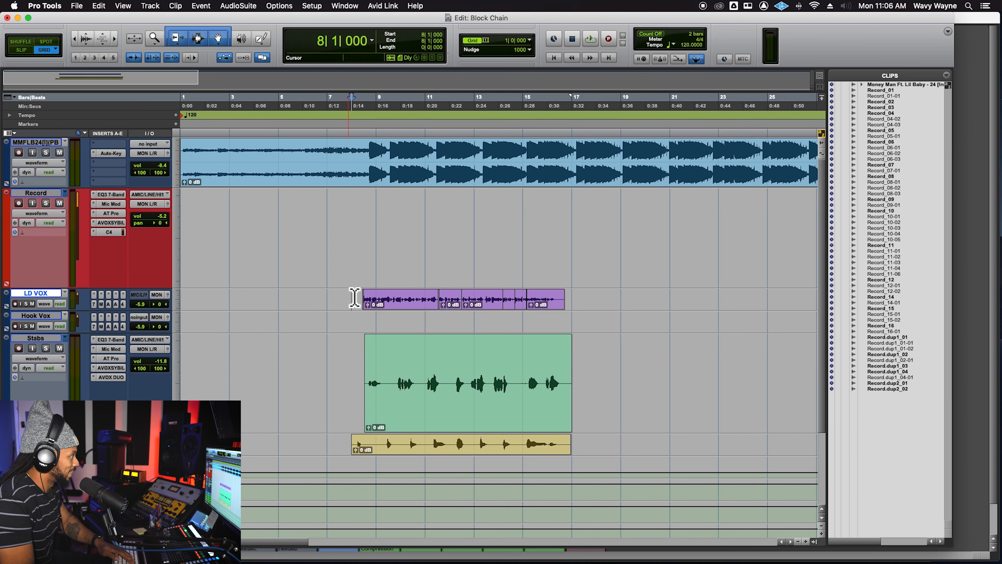
pyautogui.press('super+equal')
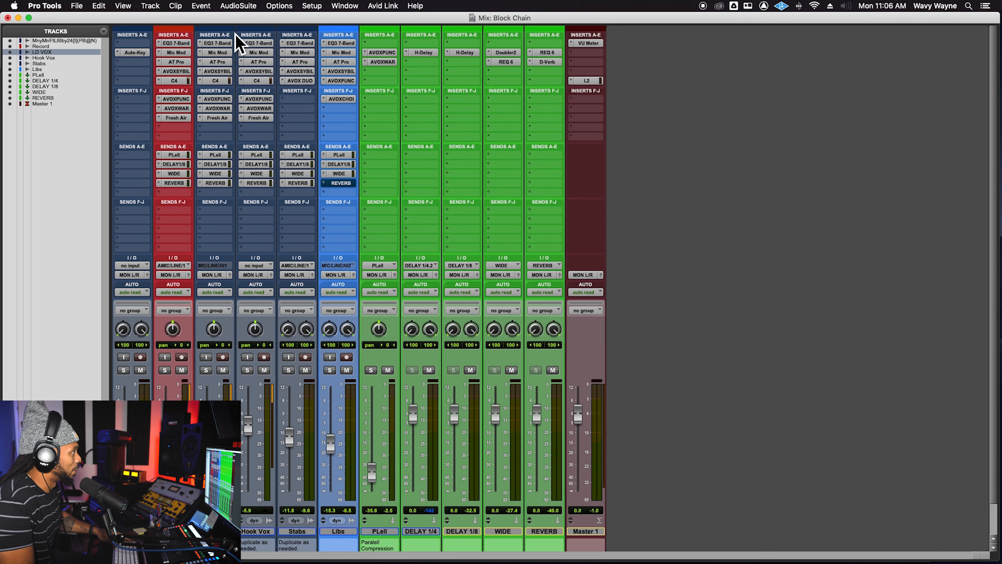
# Step: View the EQ3 7-Band settings on the LD VOX track and open its Mic Mod insert
pyautogui.click(227, 44)
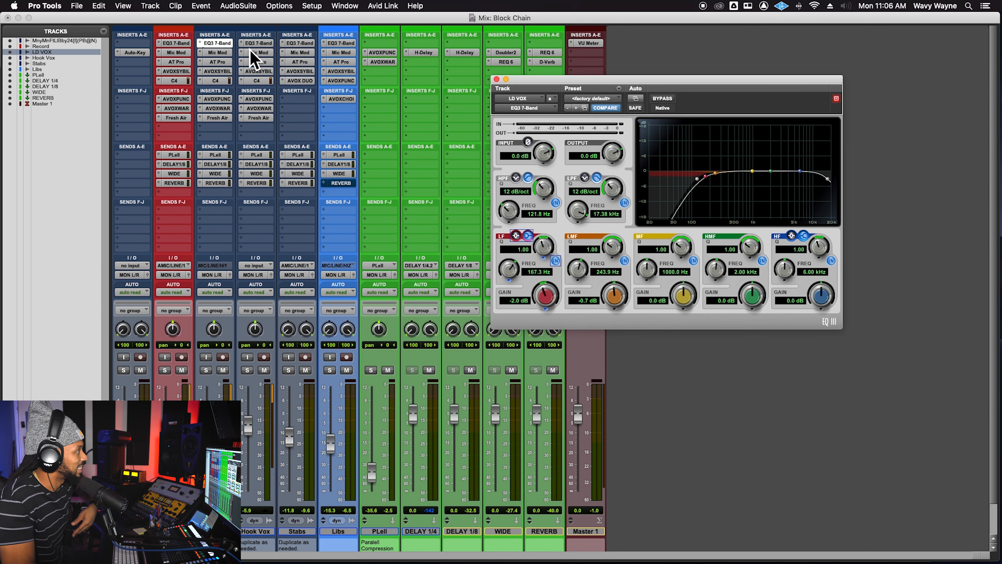
pyautogui.click(225, 54)
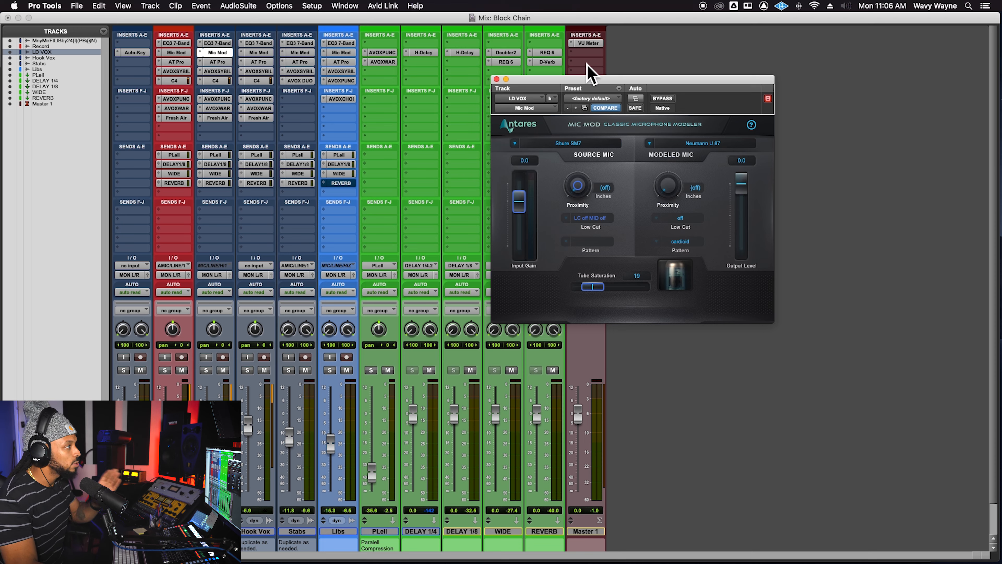
pyautogui.moveTo(603, 81); pyautogui.dragTo(610, 78)
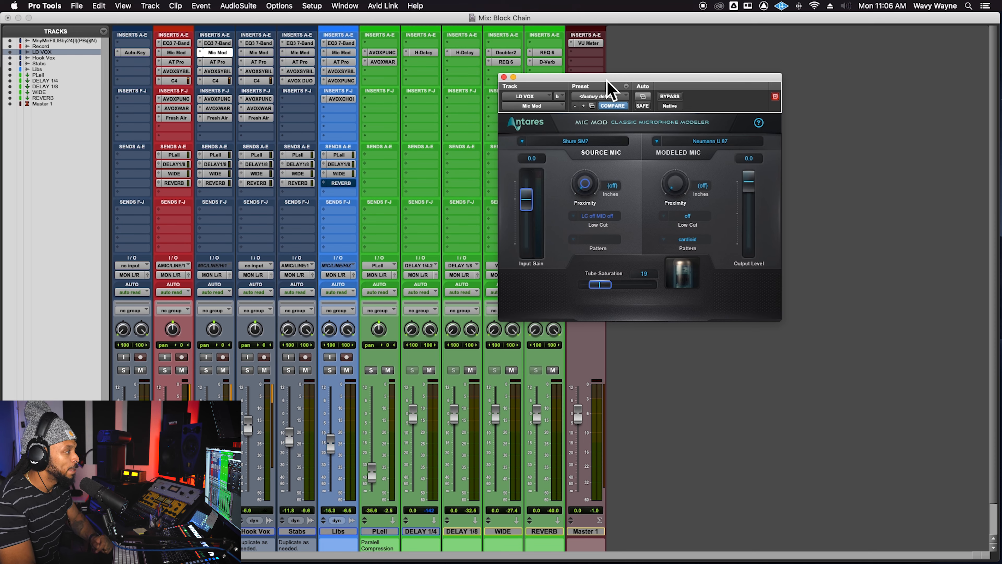
# Step: Look through the Shure models in Mic Mod's source mic list without changing the selection
pyautogui.click(553, 142)
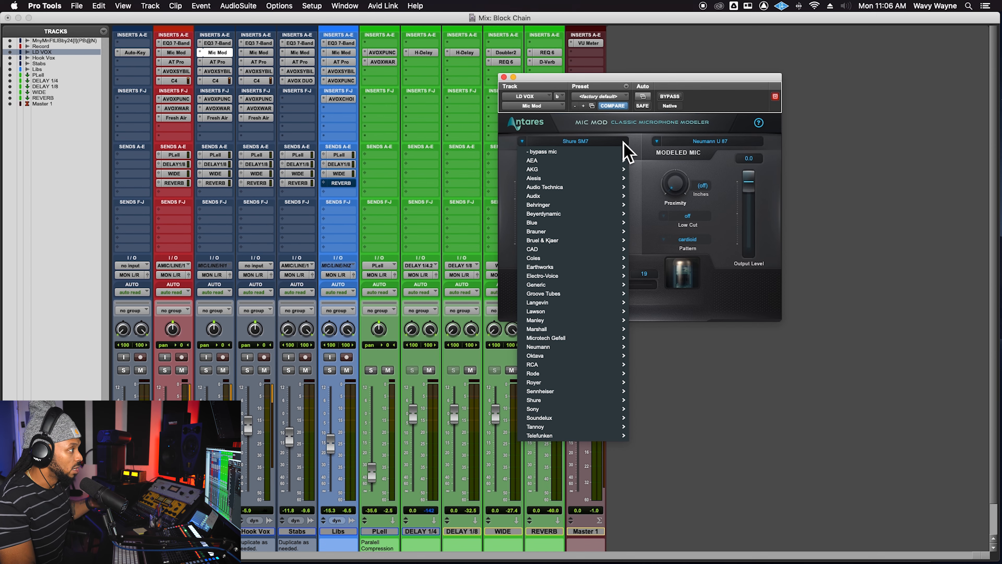
pyautogui.moveTo(587, 402)
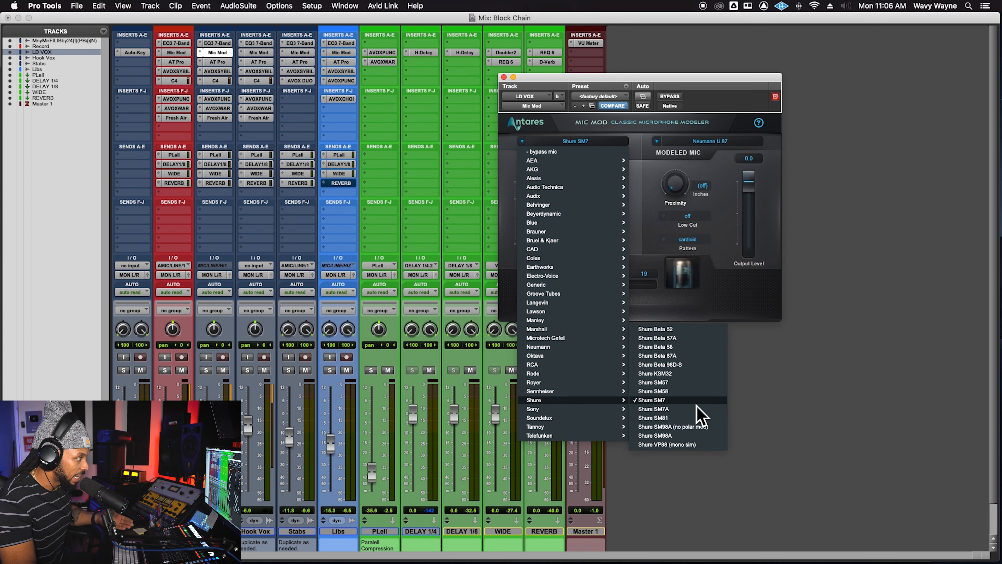
pyautogui.click(753, 297)
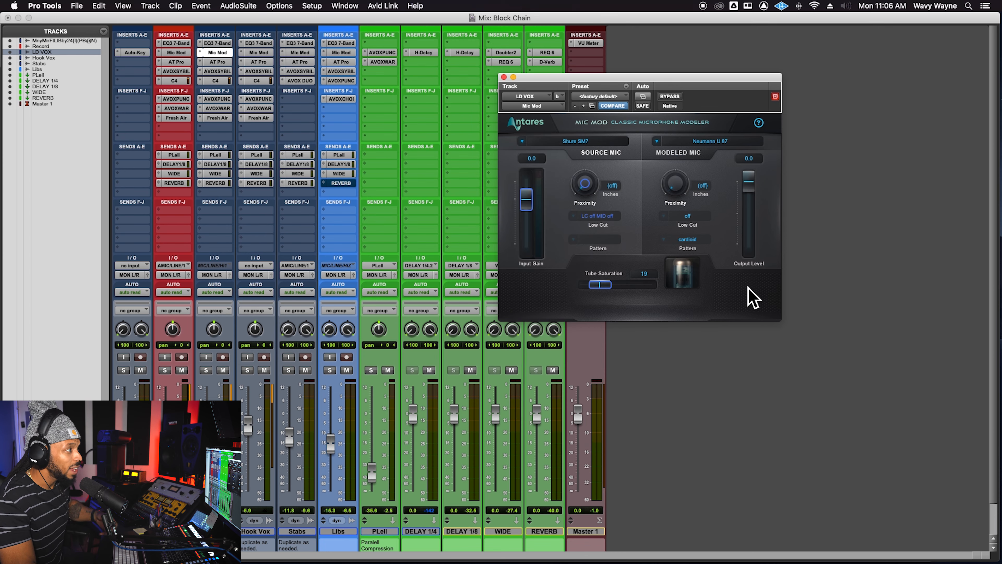
# Step: Browse Mic Mod's modeled mic list, including the AKG, Sony, CAD, Lawson and Audio Technica models, keeping the Neumann U 87
pyautogui.click(702, 142)
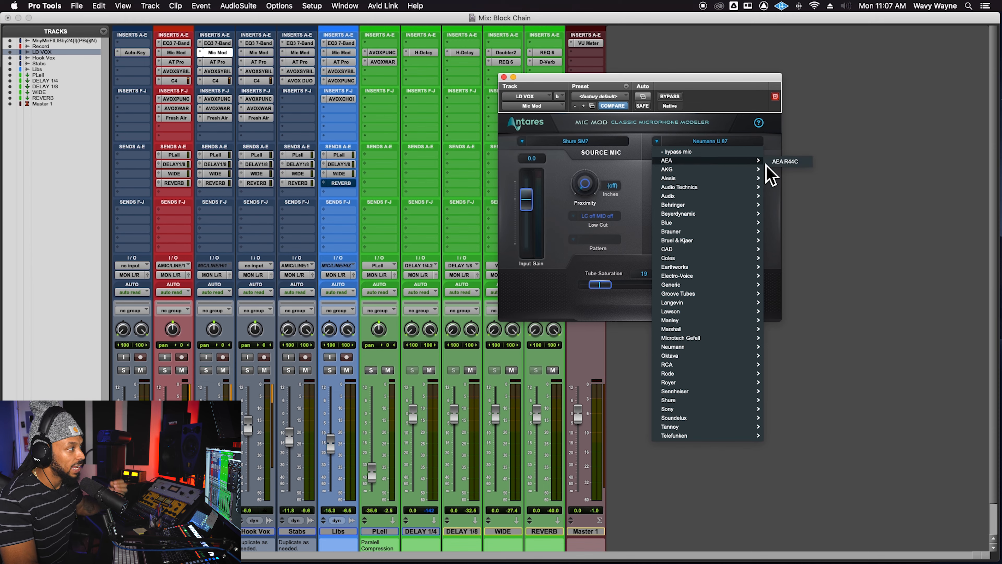
pyautogui.moveTo(754, 170)
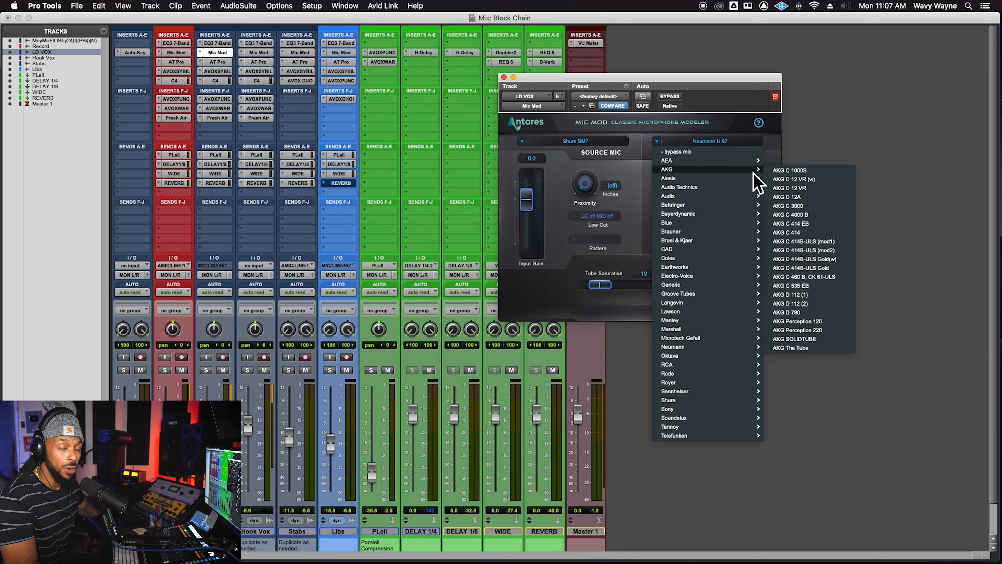
pyautogui.moveTo(740, 420)
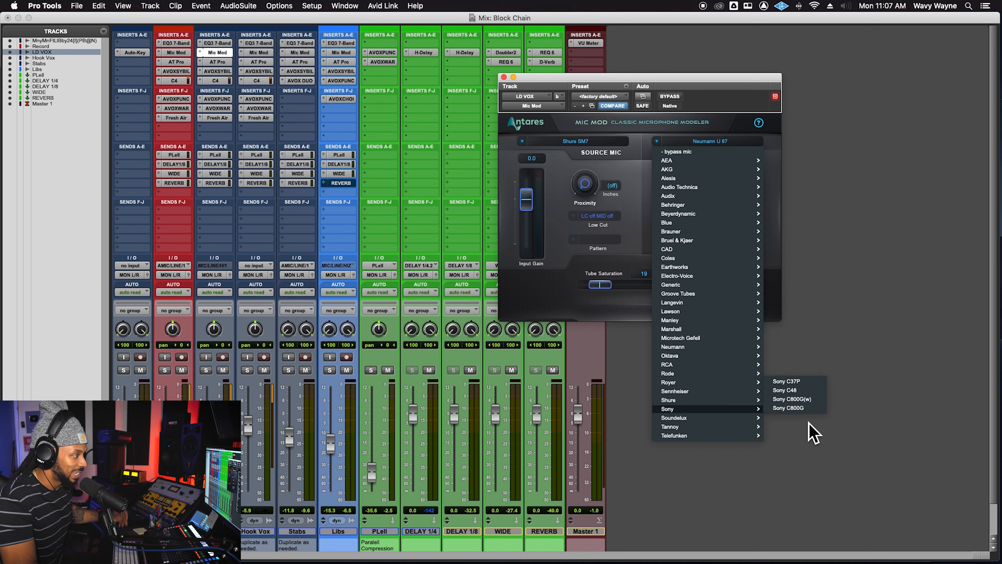
pyautogui.moveTo(750, 436)
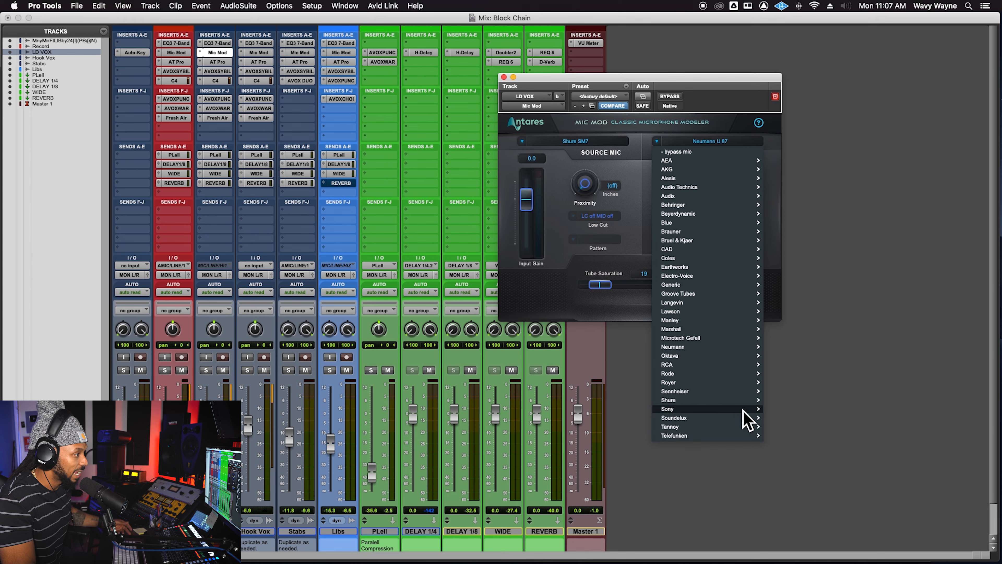
pyautogui.moveTo(718, 251)
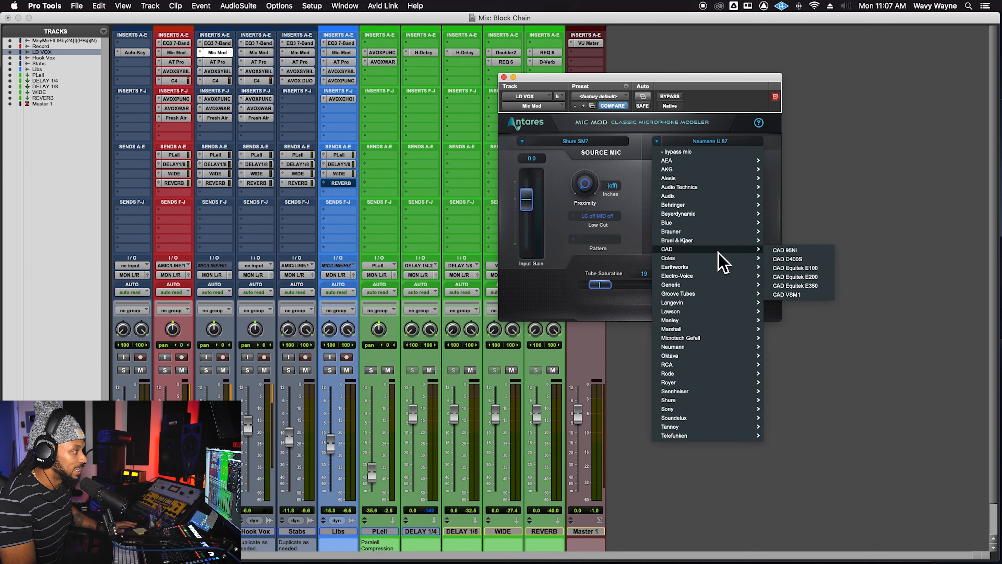
pyautogui.moveTo(730, 314)
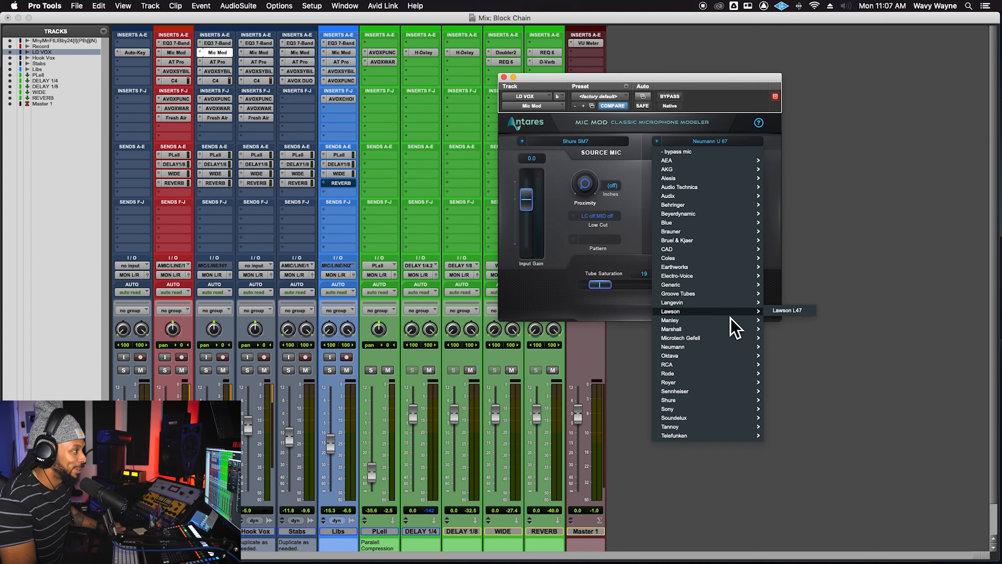
pyautogui.moveTo(693, 191)
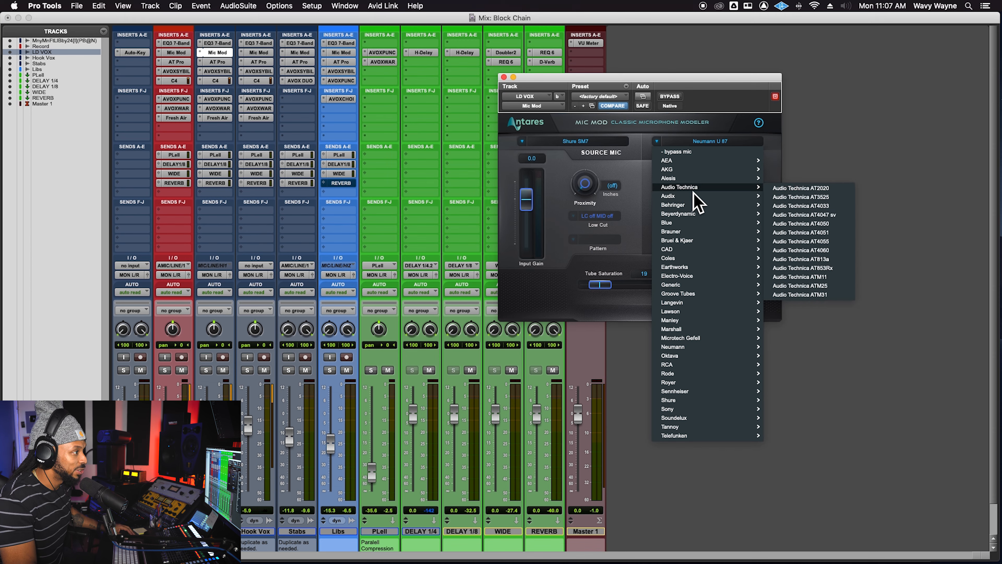
pyautogui.moveTo(693, 171)
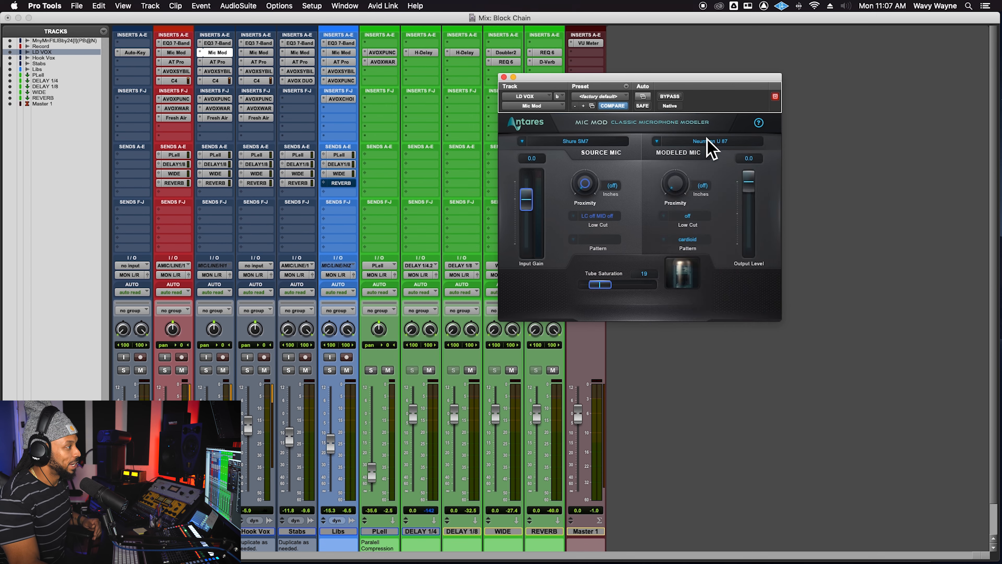
pyautogui.click(659, 140)
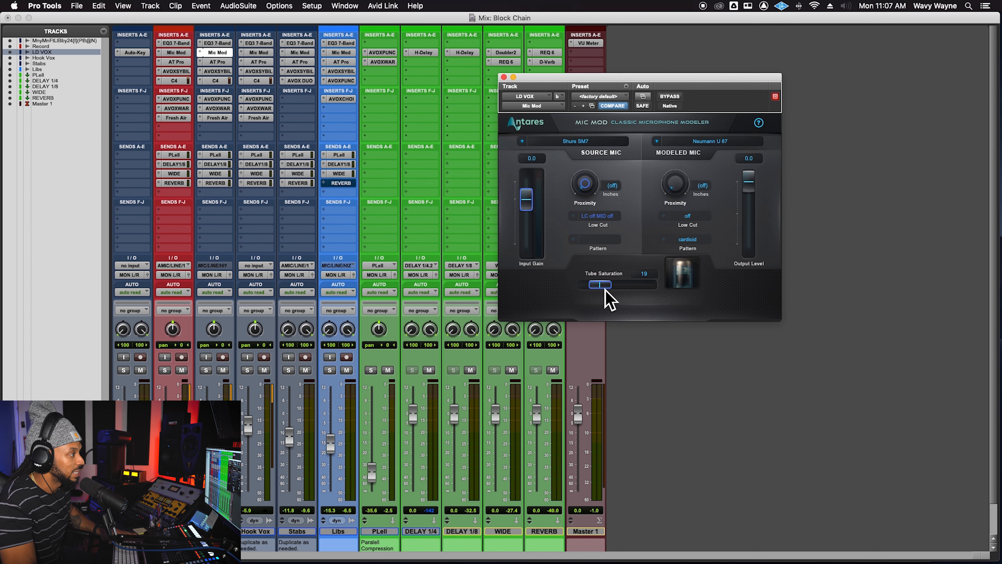
# Step: Play the song while setting Mic Mod's Tube Saturation to 36 and the modeled mic's Proximity to 13.5 inches
pyautogui.press('space')
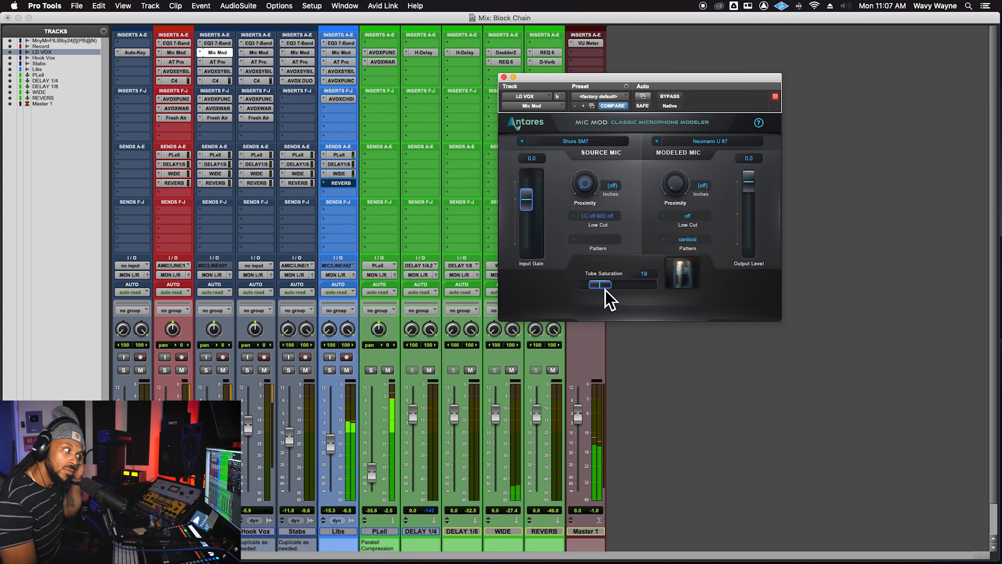
pyautogui.moveTo(605, 291)
pyautogui.mouseDown()
pyautogui.moveTo(651, 283)
pyautogui.moveTo(613, 285)
pyautogui.mouseUp()
pyautogui.moveTo(684, 197)
pyautogui.mouseDown()
pyautogui.moveTo(706, 87)
pyautogui.moveTo(675, 185)
pyautogui.mouseUp()
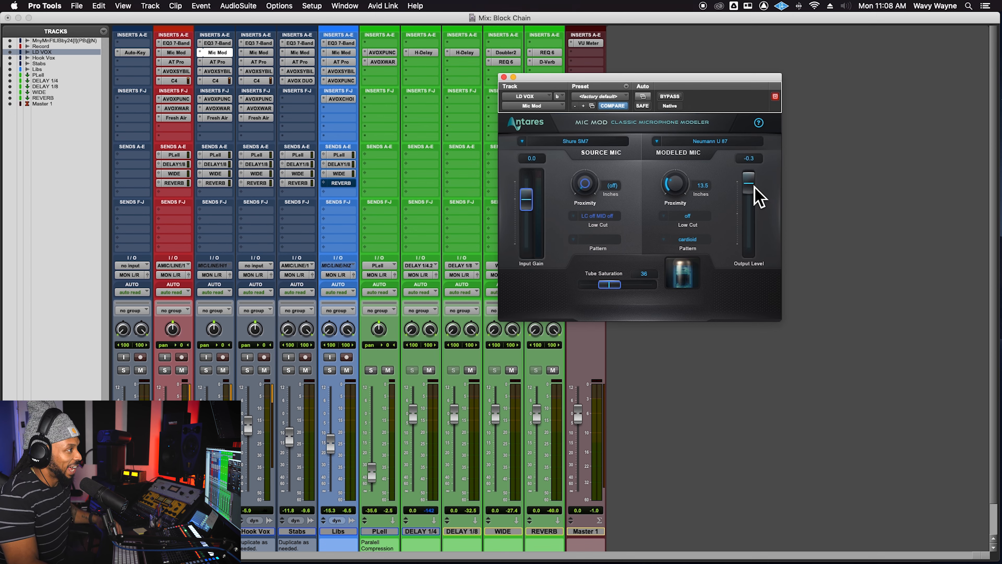
# Step: Move the Mic Mod window clear of the channel strips and recheck the EQ3 7-Band and Mic Mod inserts on LD VOX
pyautogui.click(694, 144)
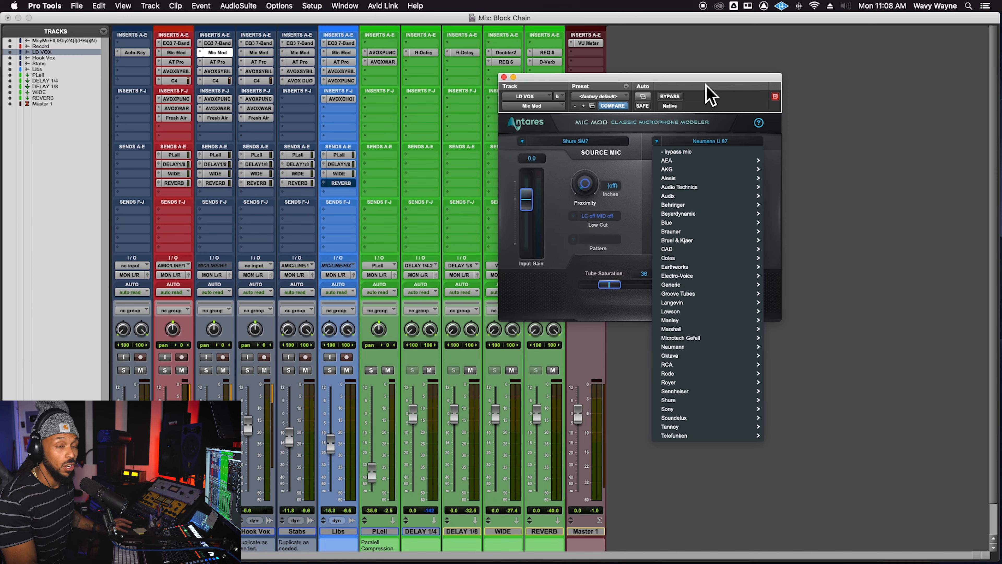
pyautogui.moveTo(691, 79); pyautogui.dragTo(818, 45)
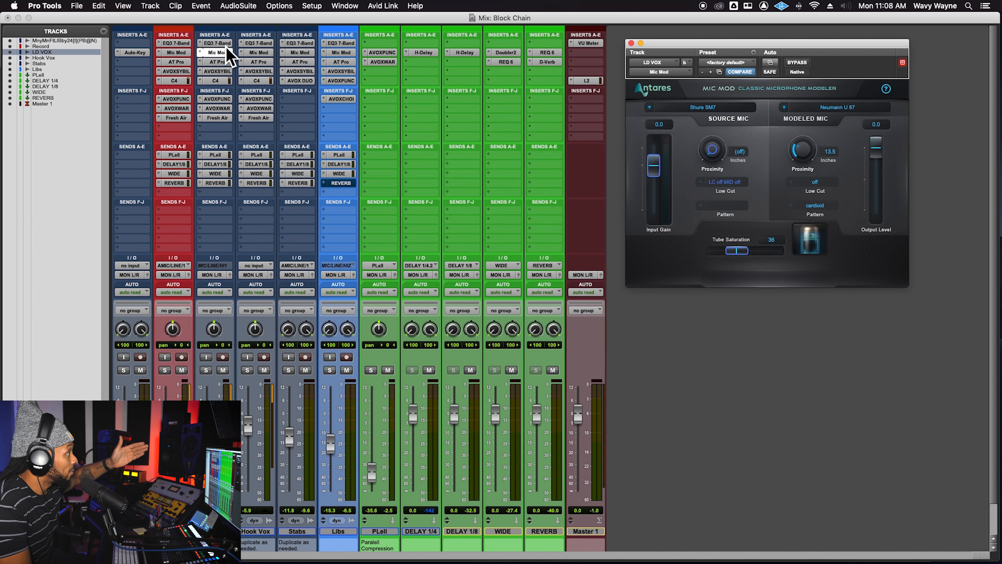
pyautogui.click(223, 43)
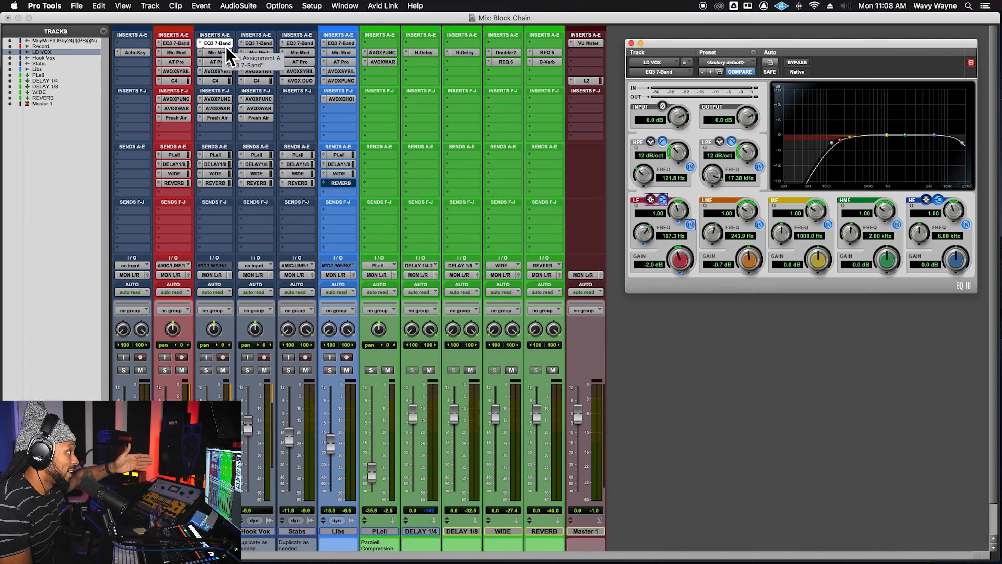
pyautogui.click(223, 43)
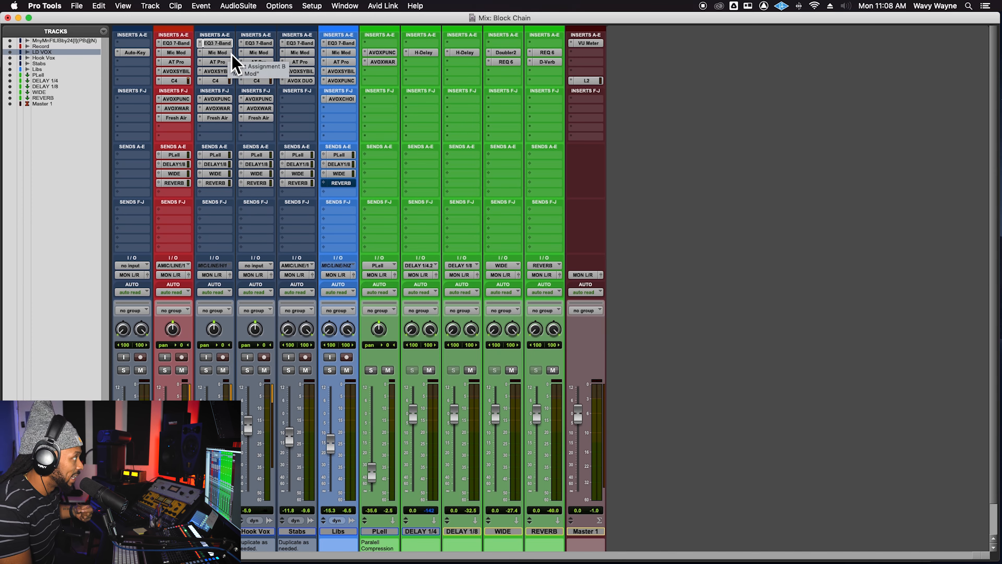
pyautogui.click(228, 55)
pyautogui.click(228, 56)
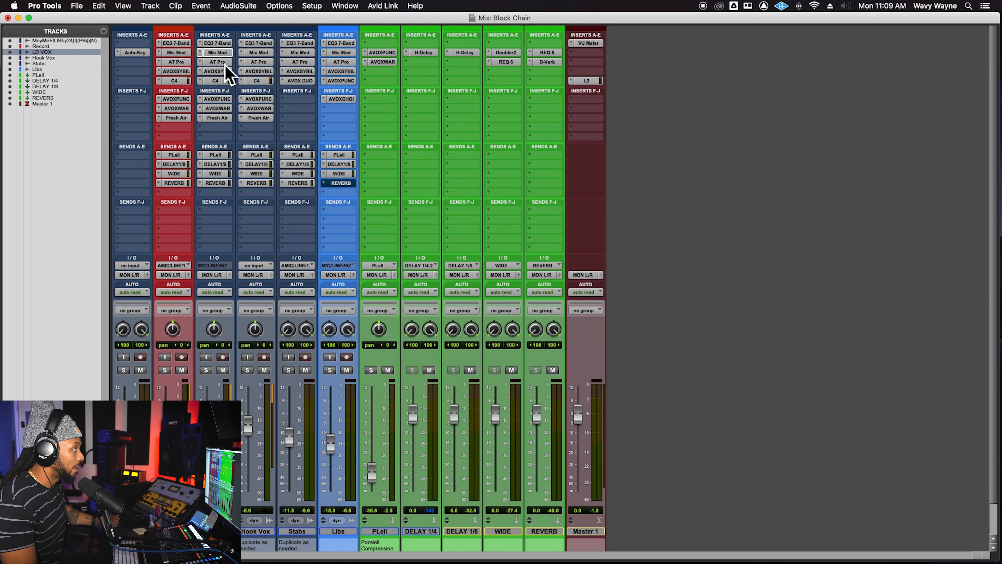
# Step: Open the Auto-Tune Pro insert on LD VOX, review its key, scale and retune settings, and close it
pyautogui.click(217, 62)
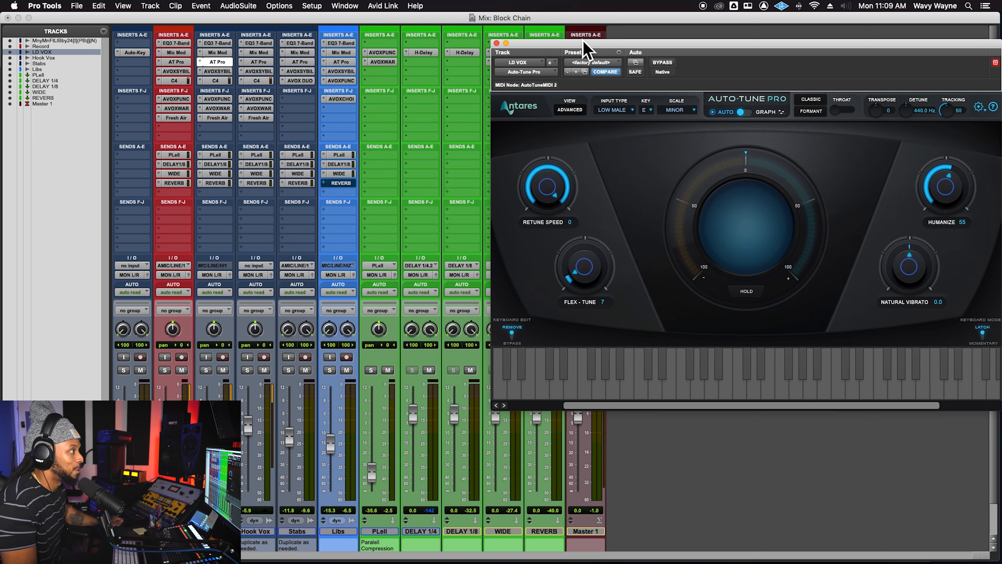
pyautogui.moveTo(583, 42); pyautogui.dragTo(558, 27)
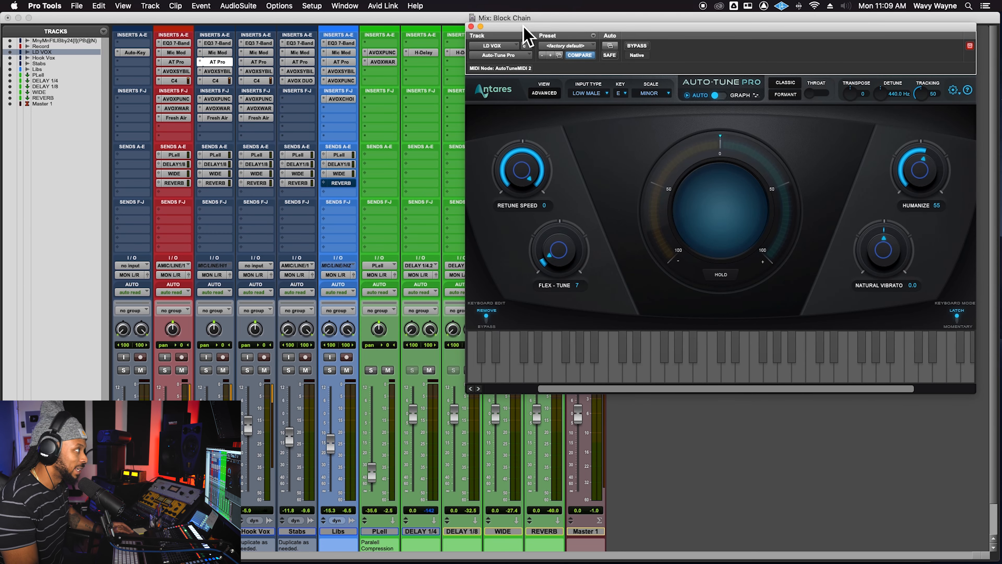
pyautogui.click(471, 26)
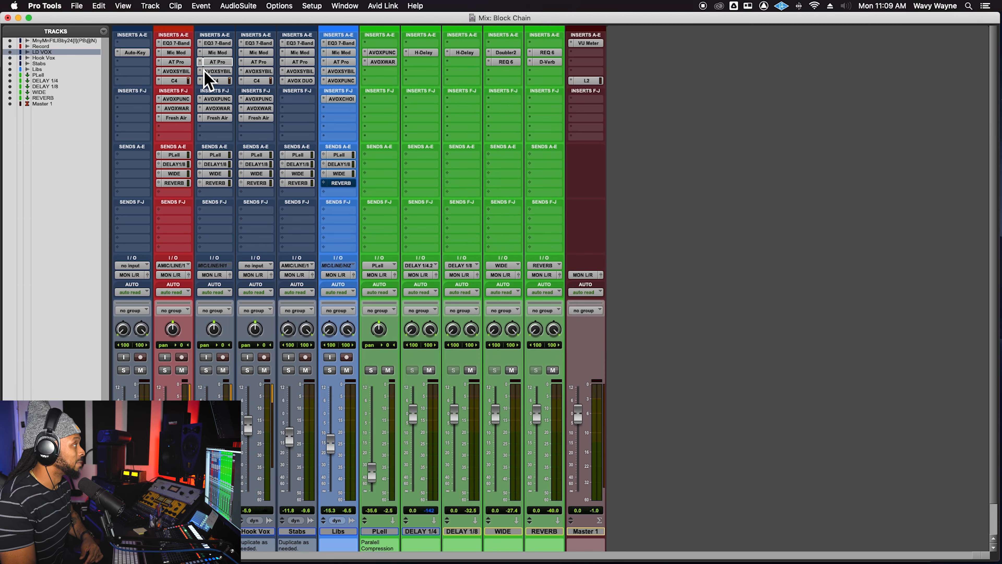
# Step: Open the AVOX SYBIL de-esser on LD VOX, move its window off the channel strips and examine its compressor settings
pyautogui.click(218, 71)
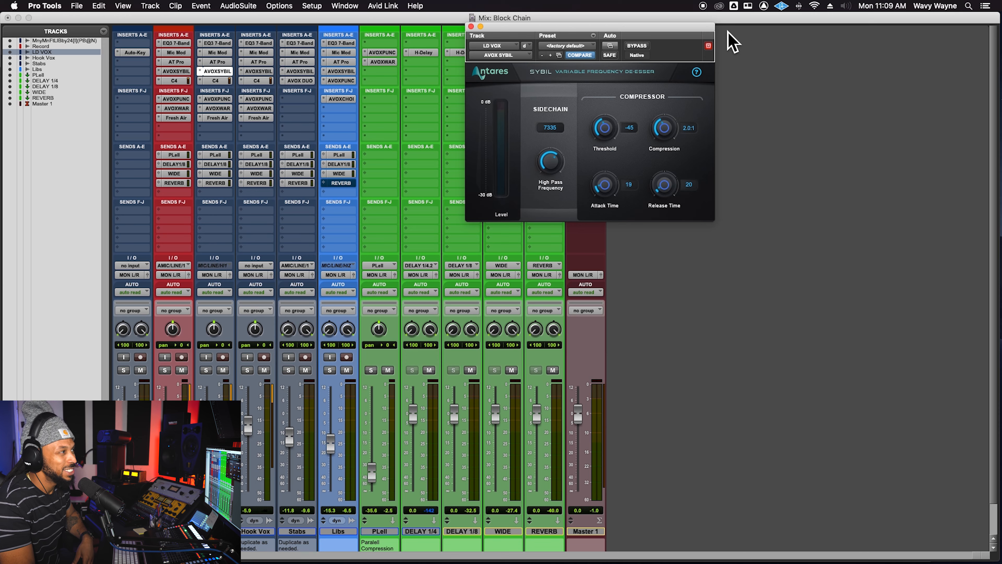
pyautogui.moveTo(708, 28); pyautogui.dragTo(729, 65)
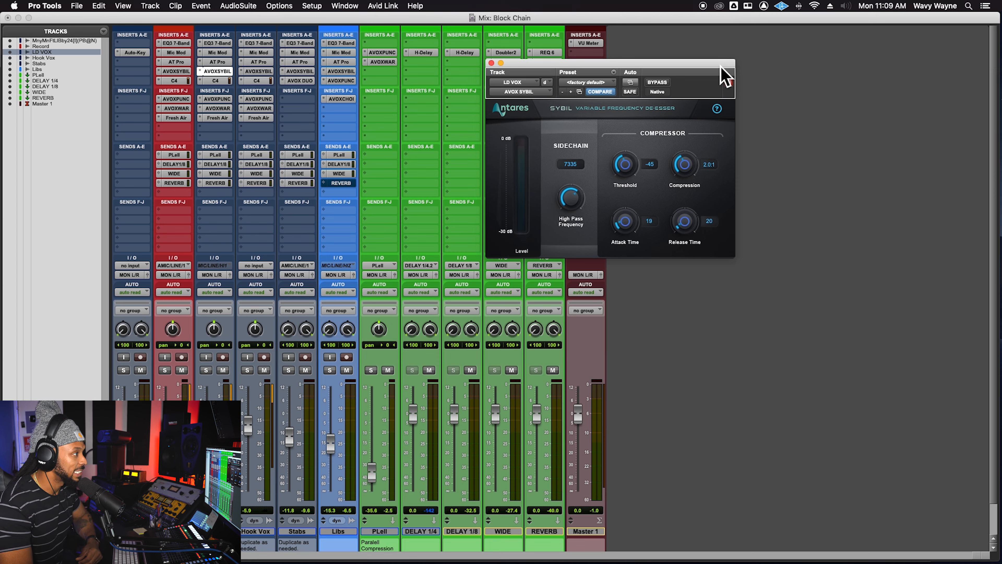
pyautogui.moveTo(709, 64); pyautogui.dragTo(711, 64)
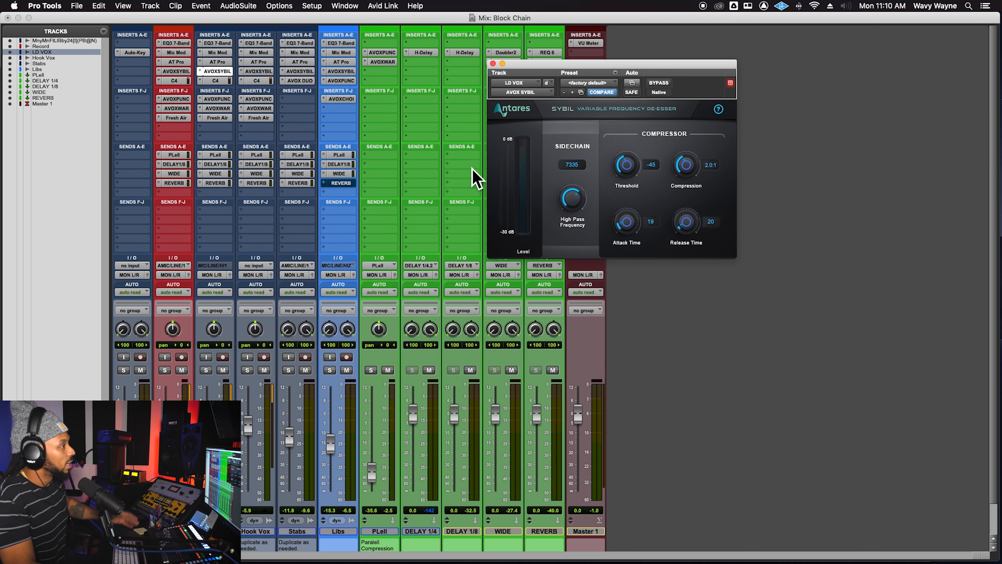
pyautogui.moveTo(542, 65); pyautogui.dragTo(607, 59)
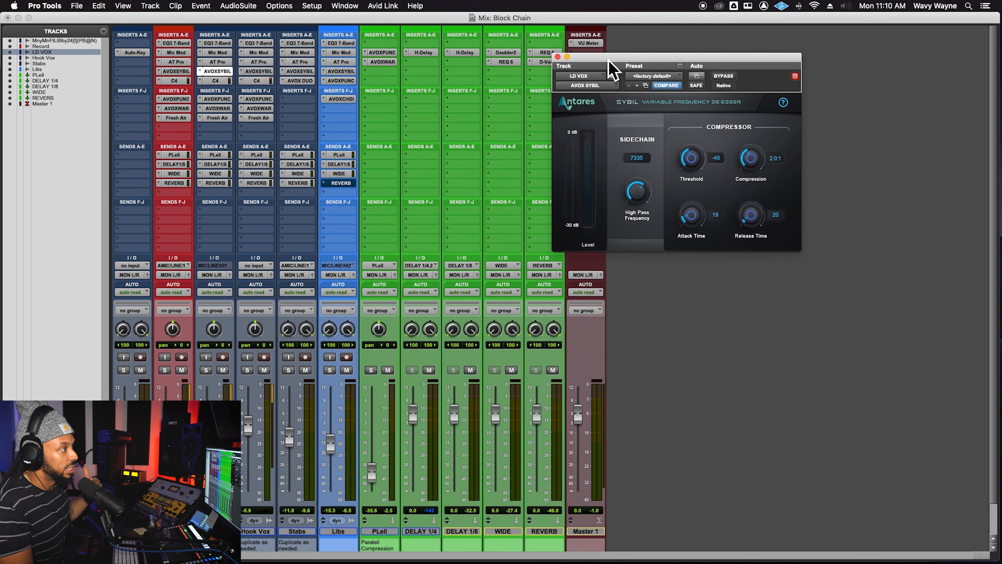
# Step: Check the C4 insert on LD VOX and close it, and open AVOX PUNCH with its window clear of the channel strips
pyautogui.click(228, 81)
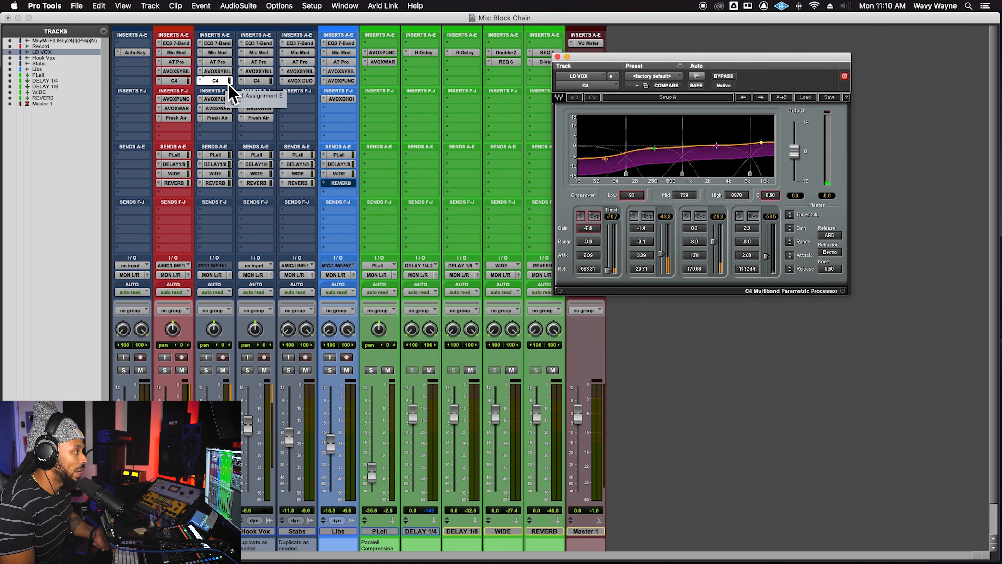
pyautogui.click(229, 82)
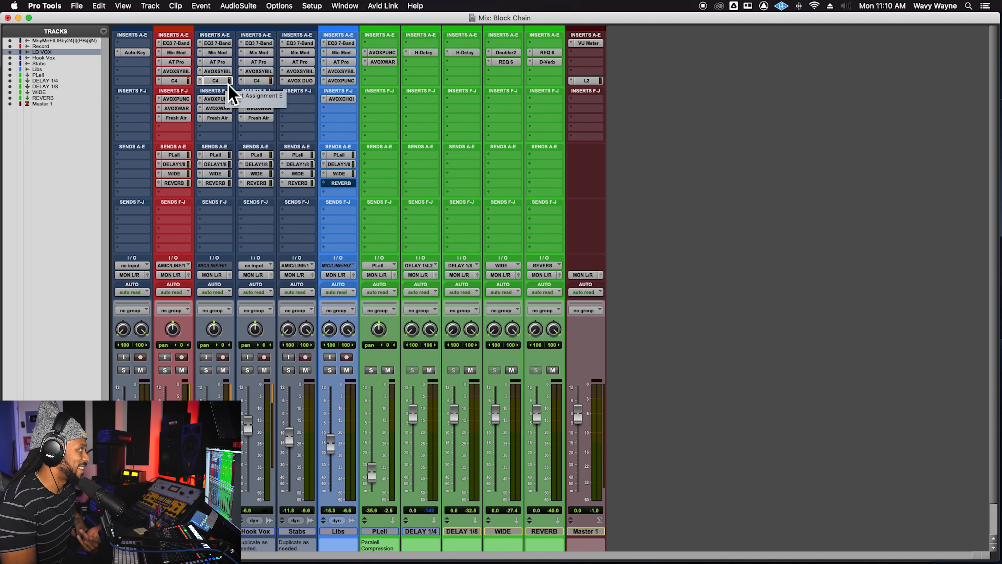
pyautogui.click(225, 100)
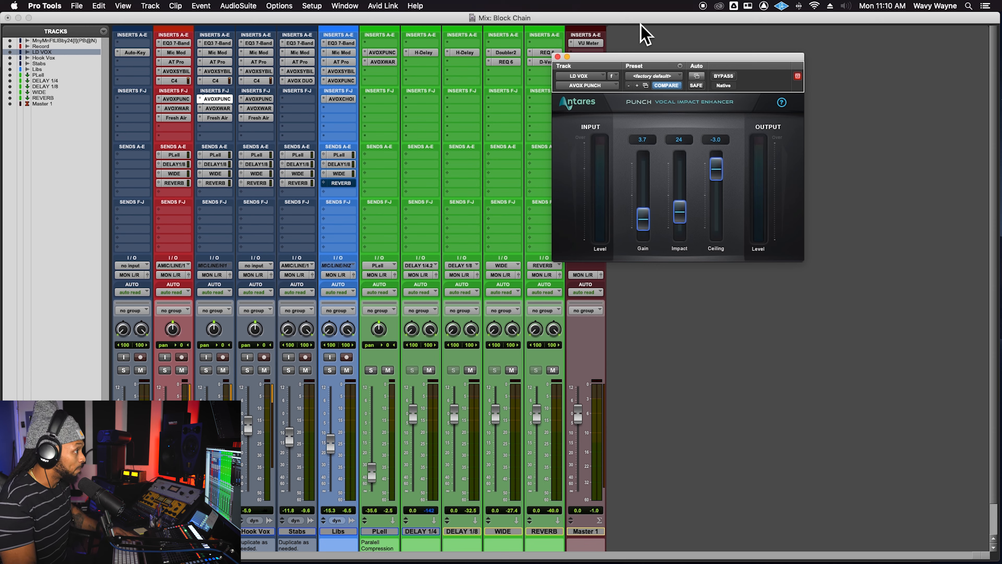
pyautogui.moveTo(649, 55); pyautogui.dragTo(678, 49)
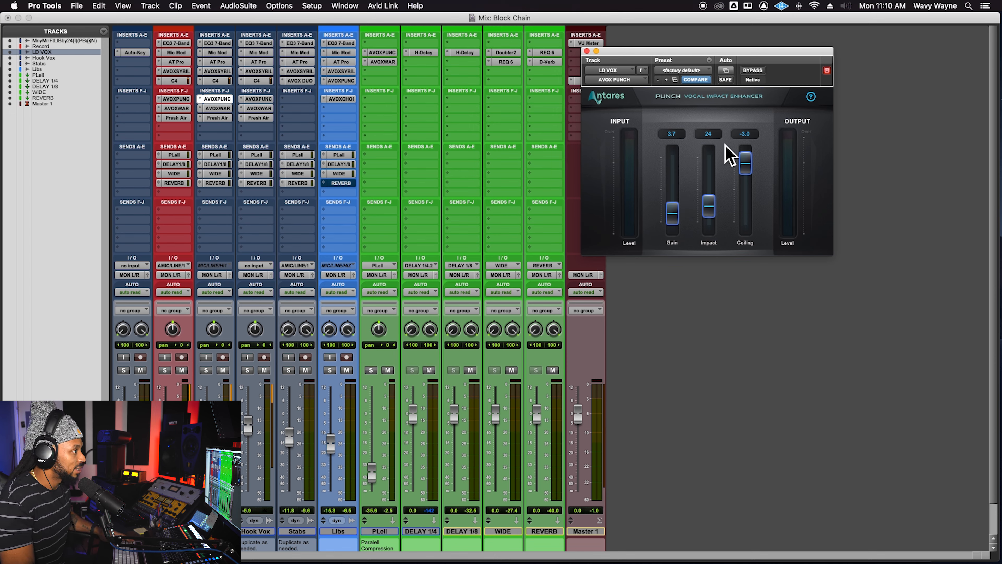
# Step: Play the song and compare AVOX PUNCH bypassed and active on LD VOX in the full mix
pyautogui.click(752, 72)
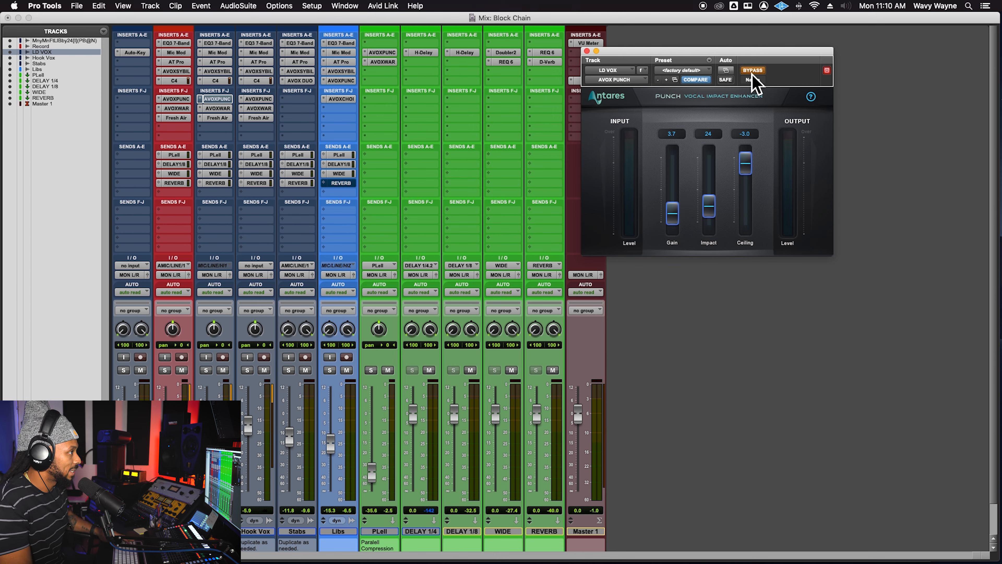
pyautogui.press('super+s')
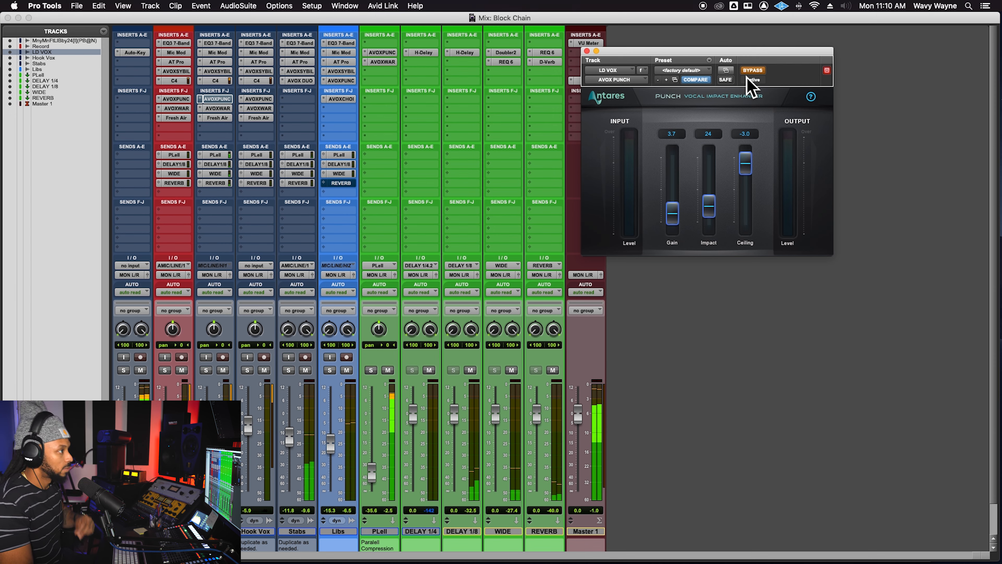
pyautogui.click(751, 71)
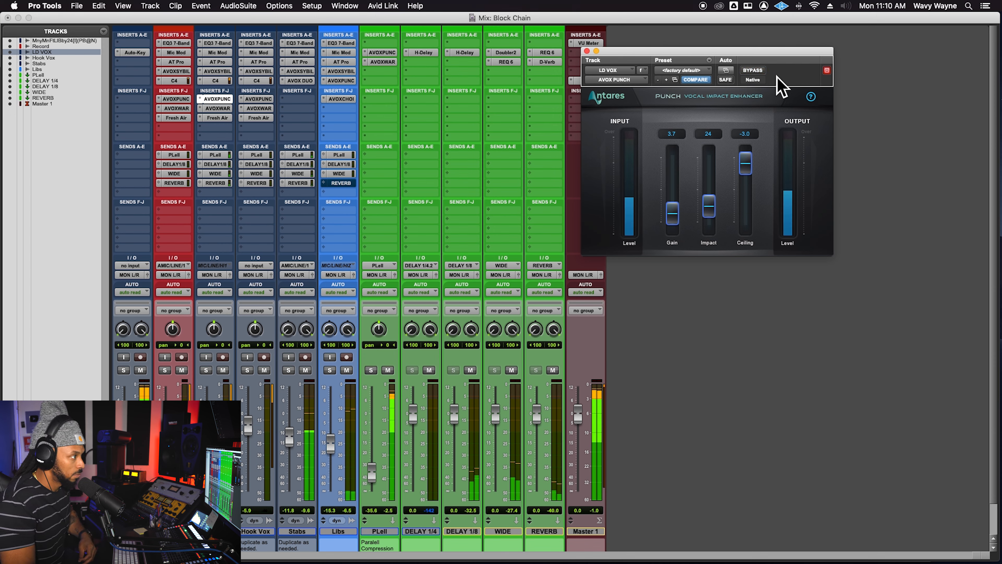
pyautogui.click(763, 73)
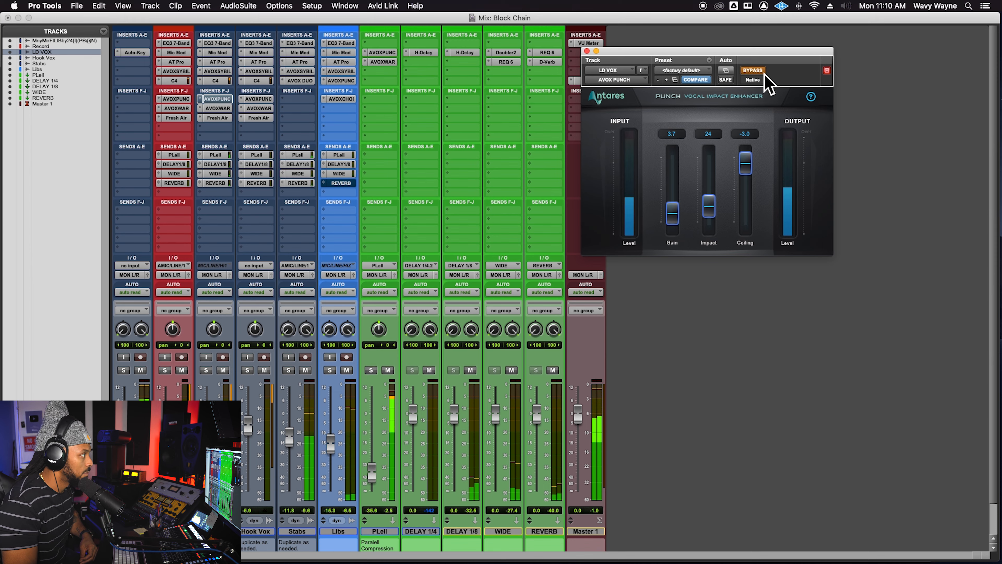
pyautogui.click(763, 72)
# Step: Solo LD VOX and compare its sound with AVOX PUNCH bypassed and active
pyautogui.click(207, 371)
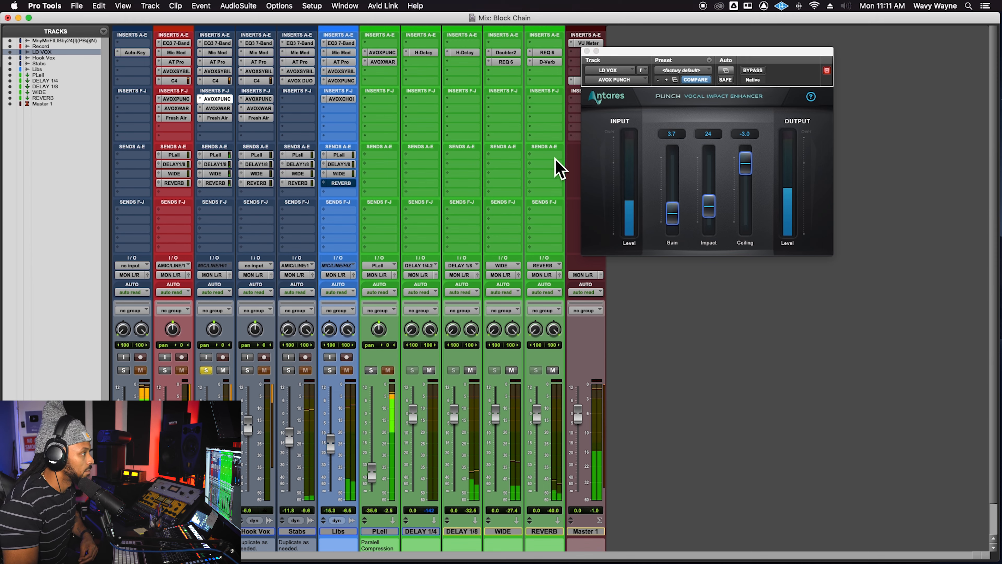
pyautogui.click(753, 73)
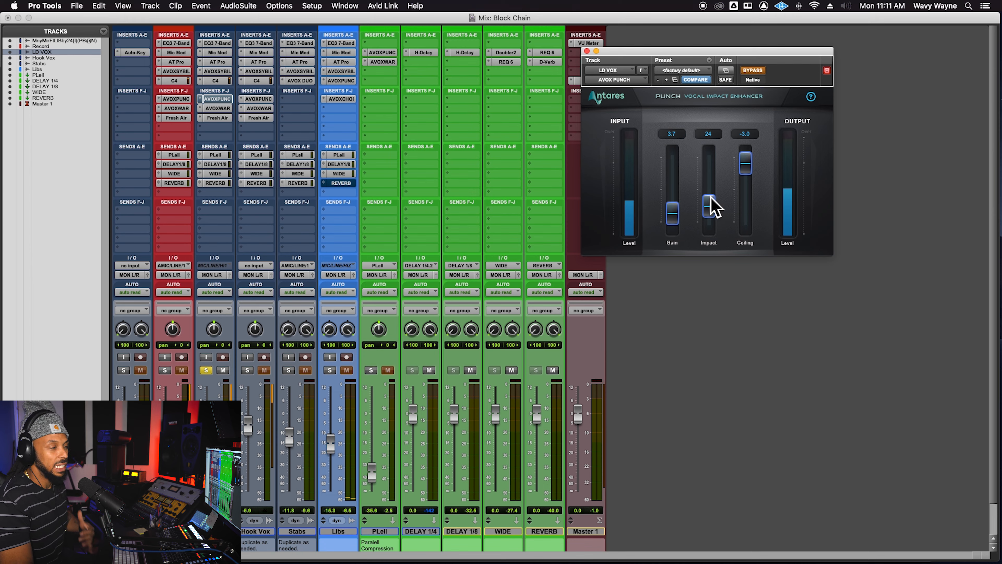
pyautogui.click(753, 70)
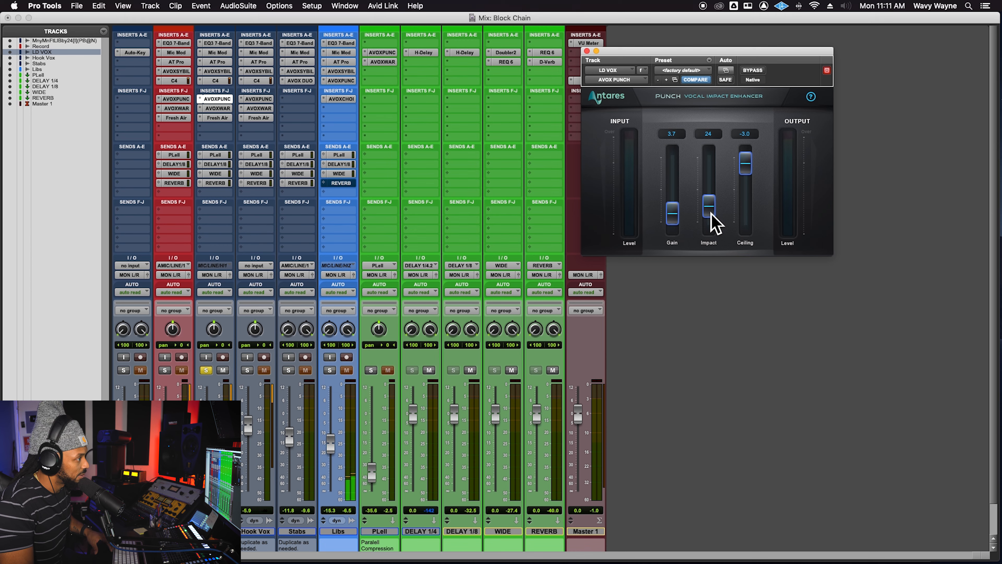
# Step: Unsolo LD VOX and adjust AVOX PUNCH during playback, trying Impact at 56 before settling on Gain 4.1 and Impact 24
pyautogui.moveTo(713, 210); pyautogui.dragTo(712, 189)
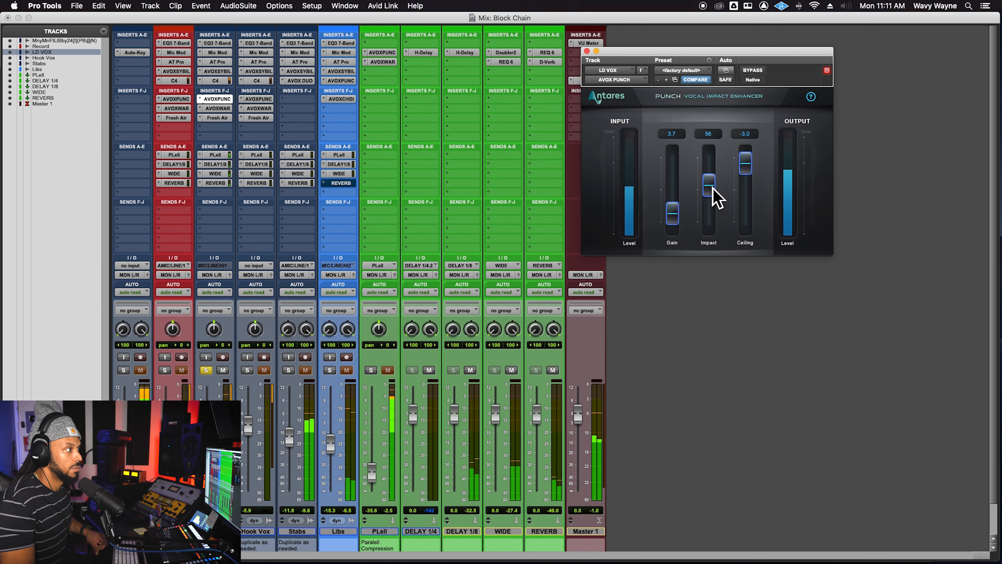
pyautogui.moveTo(712, 189); pyautogui.dragTo(678, 218)
pyautogui.click(205, 370)
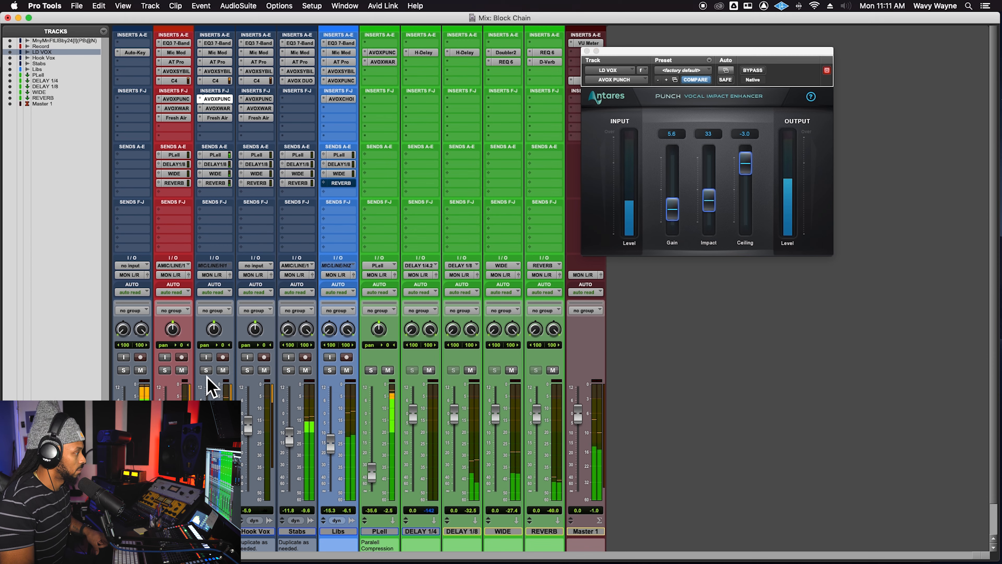
pyautogui.moveTo(715, 200); pyautogui.dragTo(673, 215)
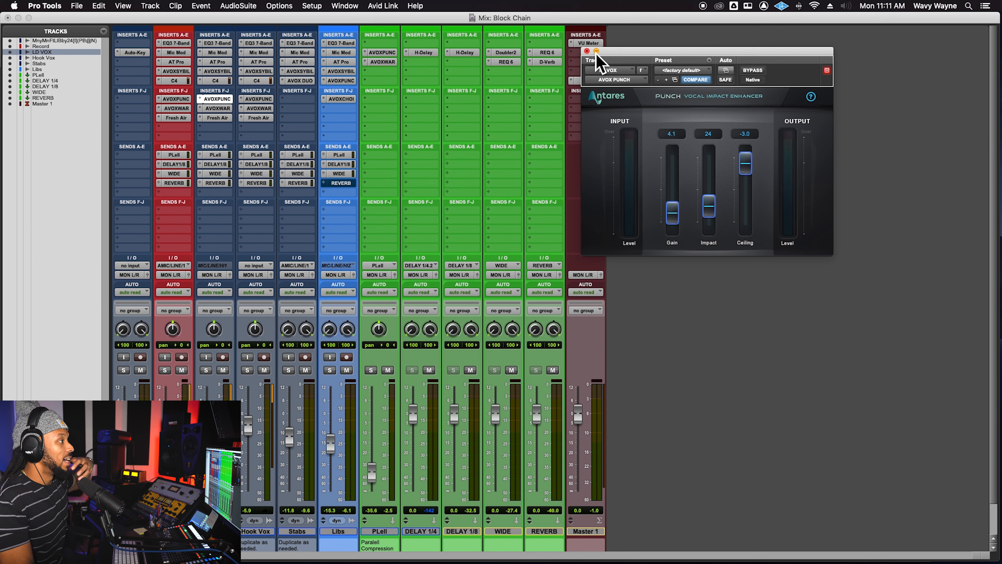
# Step: Replace the AVOX PUNCH window with the AVOX WARM insert of LD VOX and examine its tube saturation settings
pyautogui.click(223, 111)
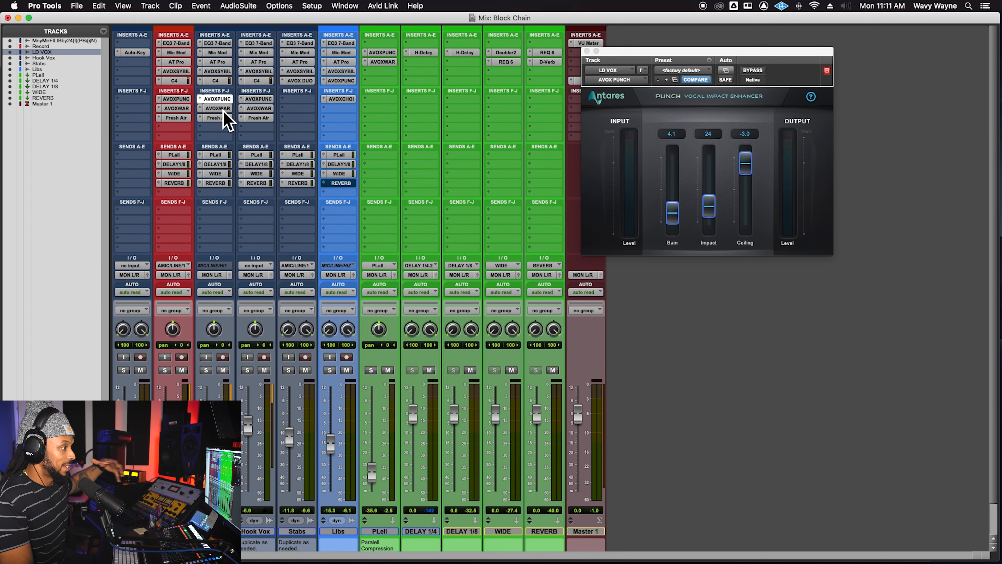
pyautogui.click(227, 101)
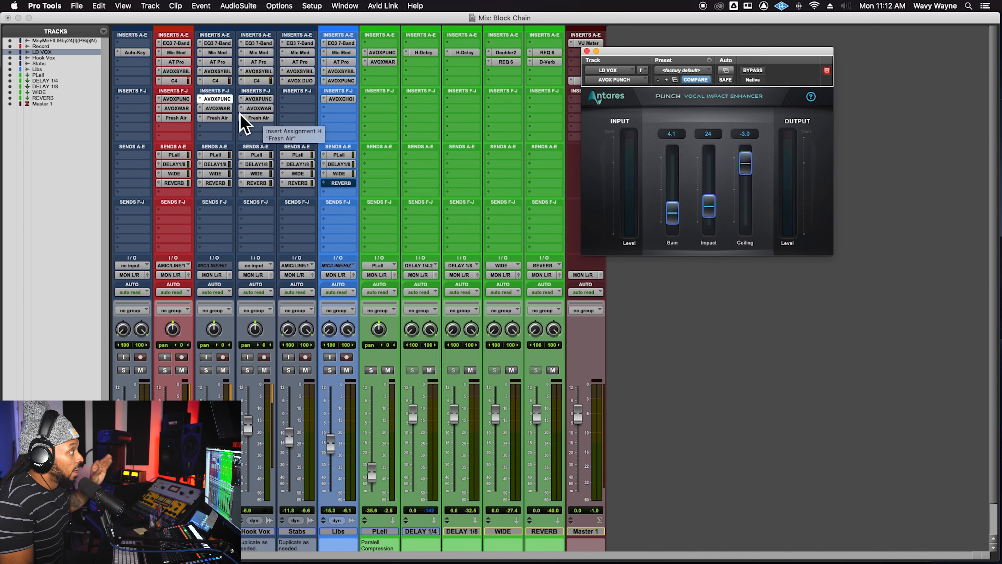
pyautogui.click(239, 118)
pyautogui.click(236, 111)
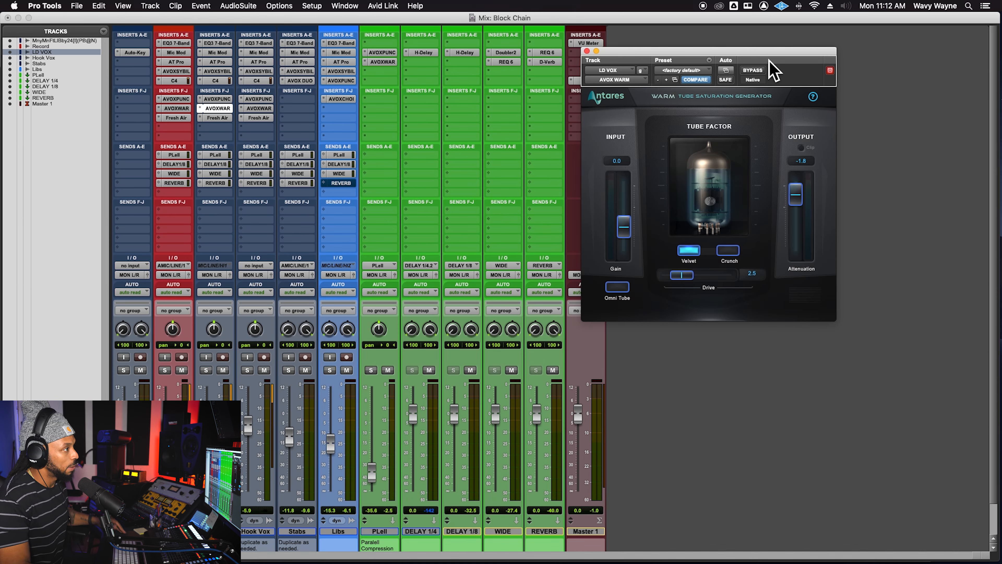
# Step: Play the song and compare AVOX WARM bypassed and active on LD VOX, leaving it active
pyautogui.click(755, 72)
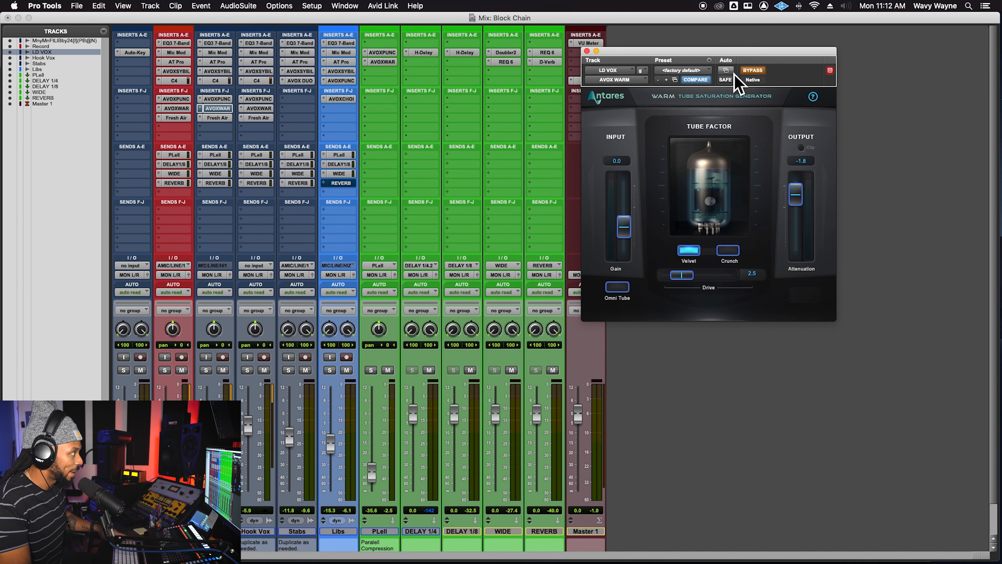
pyautogui.press('space')
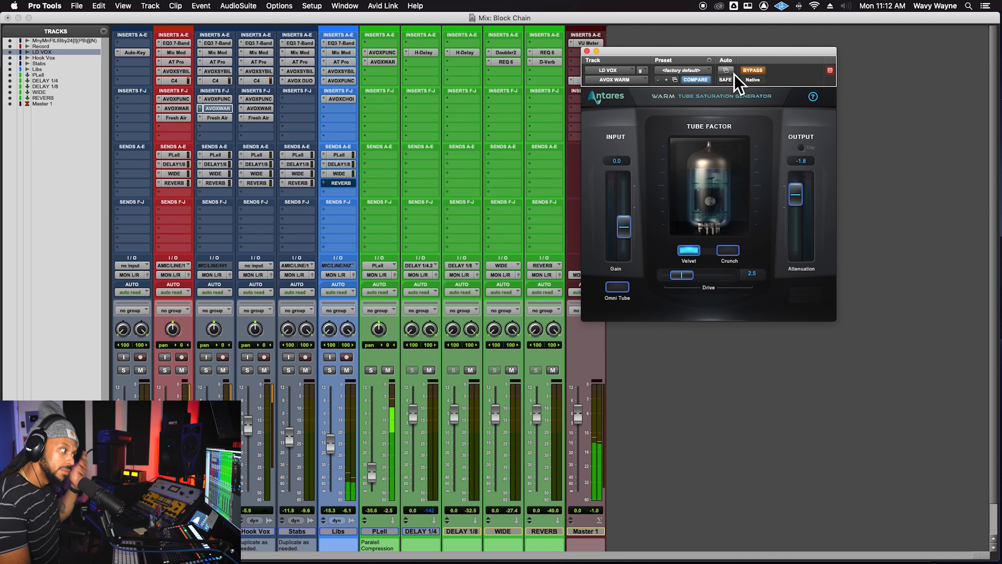
pyautogui.click(761, 72)
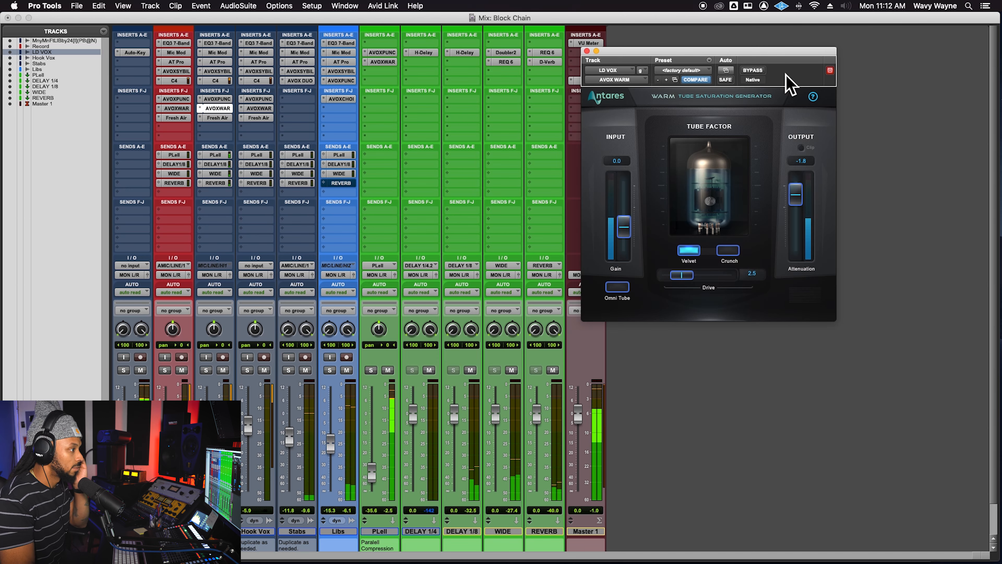
pyautogui.click(762, 72)
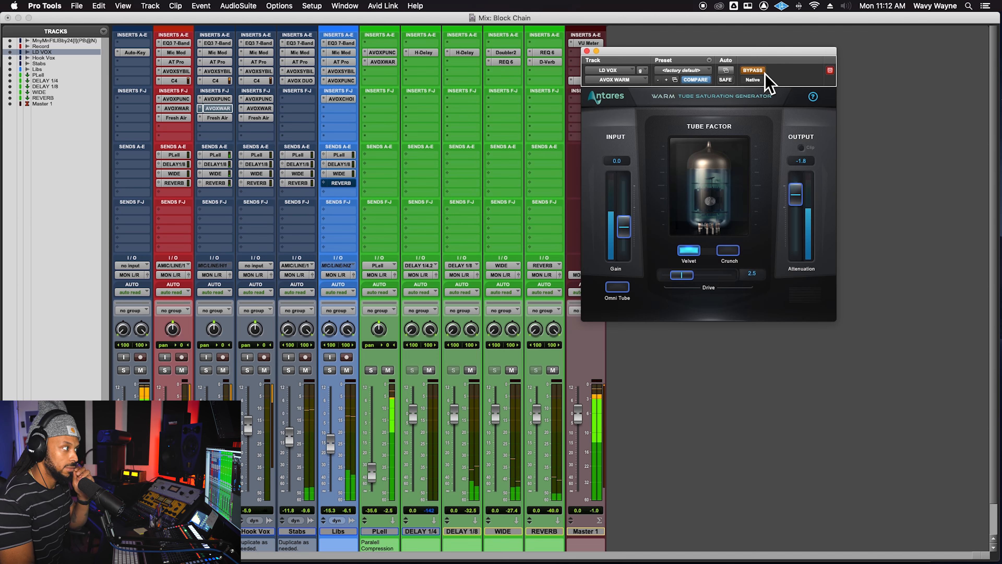
pyautogui.click(764, 74)
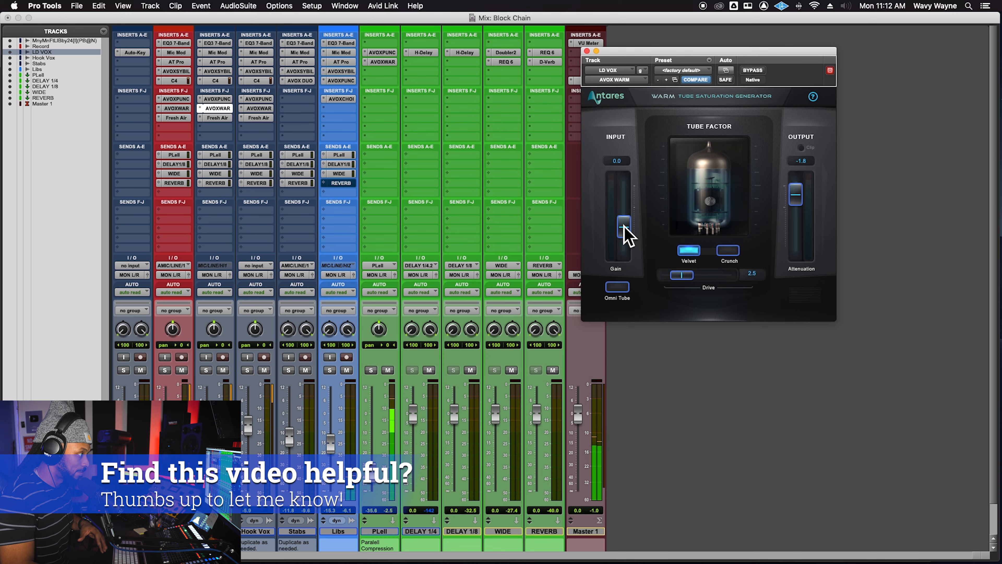
# Step: Raise AVOX WARM's Drive to 4.8, try Crunch mode before returning to Velvet, and set the input Gain to 1.6
pyautogui.moveTo(679, 275)
pyautogui.mouseDown()
pyautogui.moveTo(731, 277)
pyautogui.moveTo(694, 273)
pyautogui.mouseUp()
pyautogui.click(729, 251)
pyautogui.click(689, 250)
pyautogui.moveTo(631, 240); pyautogui.dragTo(627, 225)
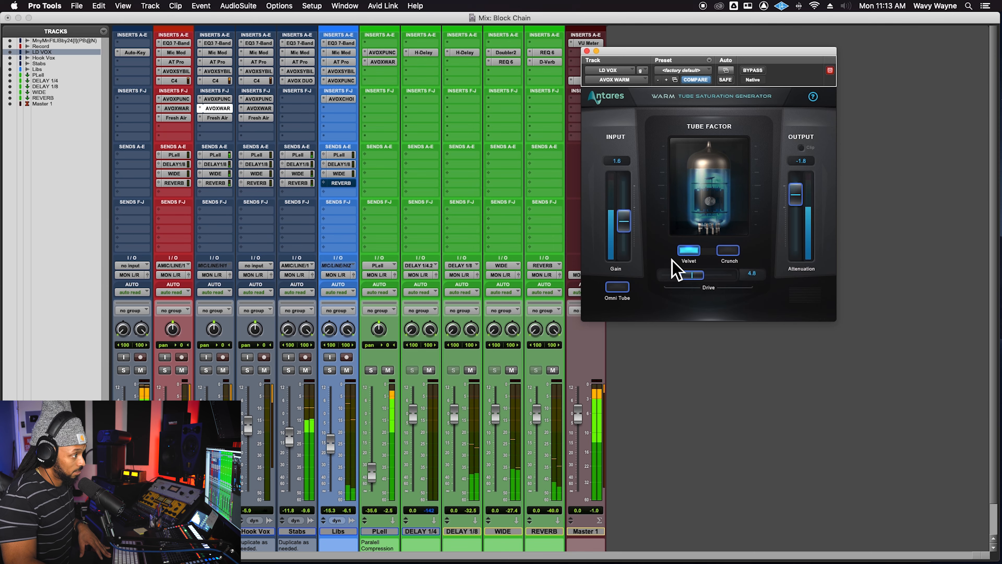
# Step: Lower AVOX WARM's Drive to 3.6 and its input Gain to 0.9 during playback
pyautogui.moveTo(696, 275); pyautogui.dragTo(689, 274)
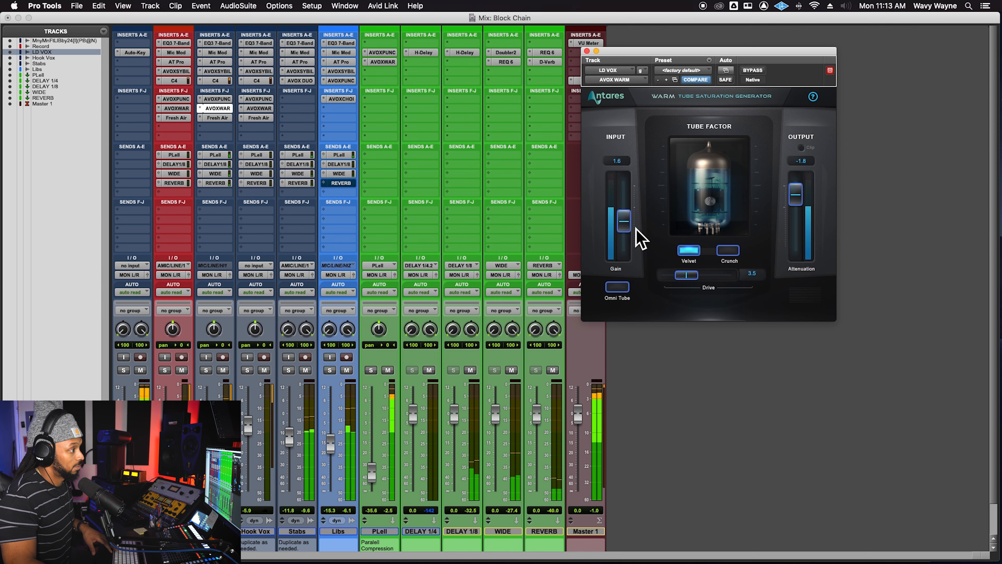
pyautogui.moveTo(627, 223); pyautogui.dragTo(626, 226)
pyautogui.moveTo(687, 275)
pyautogui.mouseDown()
pyautogui.moveTo(738, 276)
pyautogui.moveTo(686, 281)
pyautogui.mouseUp()
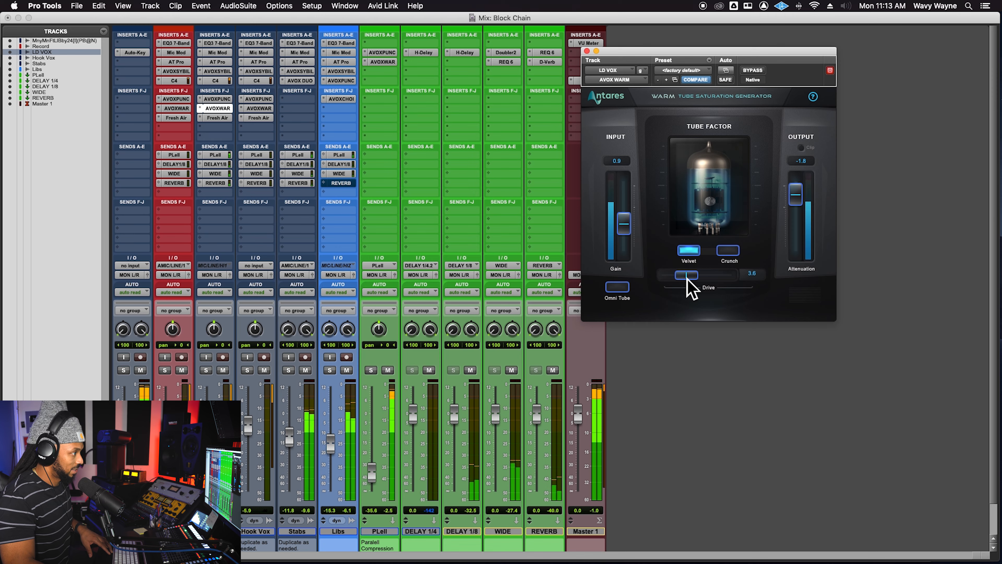
# Step: Try Omni Tube in AVOX WARM and switch it off, setting Drive to 5.3 and input Gain to 0.0
pyautogui.click(626, 287)
pyautogui.moveTo(686, 275)
pyautogui.mouseDown()
pyautogui.moveTo(701, 275)
pyautogui.moveTo(694, 281)
pyautogui.mouseUp()
pyautogui.click(626, 290)
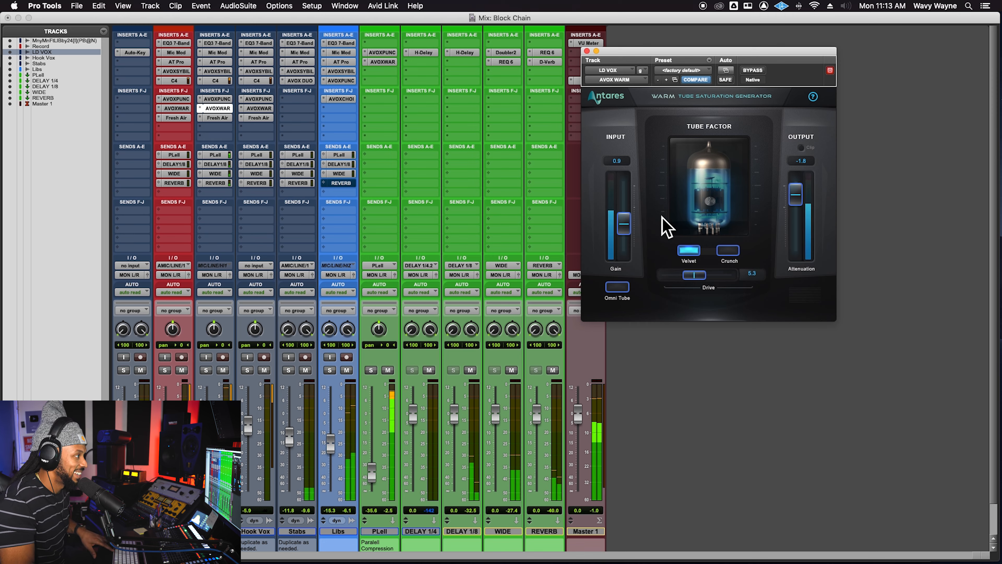
pyautogui.moveTo(624, 229); pyautogui.dragTo(625, 229)
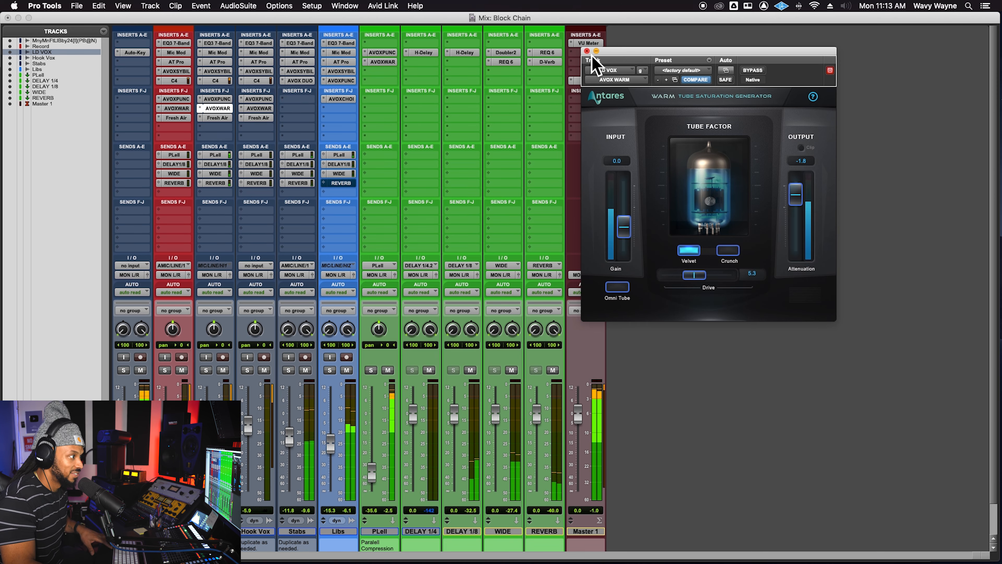
# Step: Compare the adjusted AVOX WARM bypassed and active during playback, leave it active and close its window
pyautogui.click(764, 71)
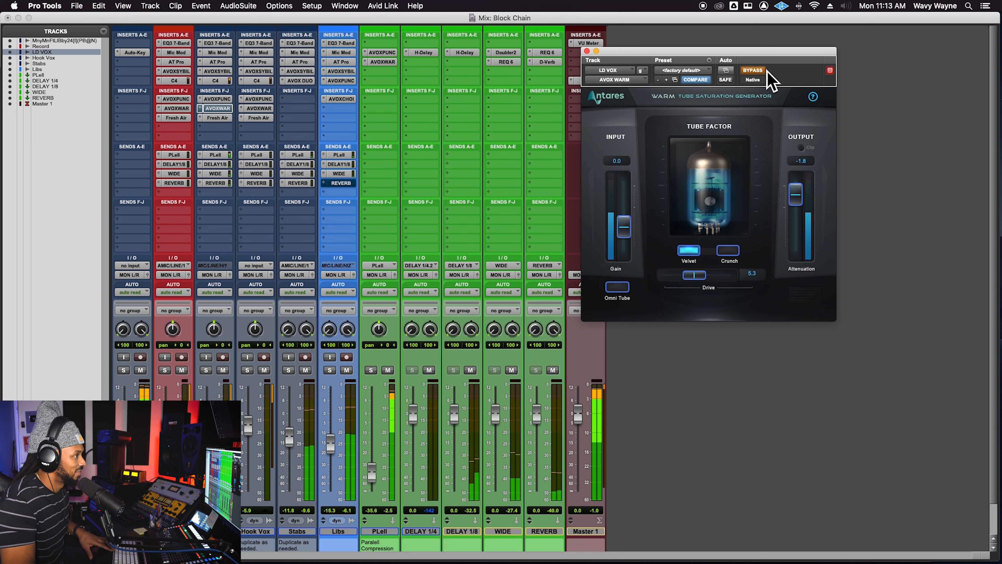
pyautogui.click(767, 71)
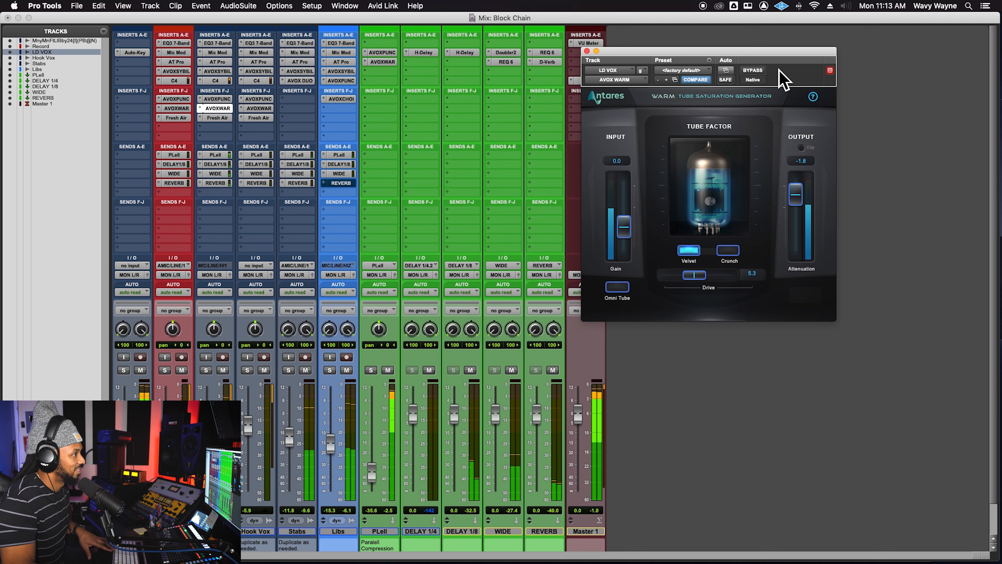
pyautogui.click(587, 51)
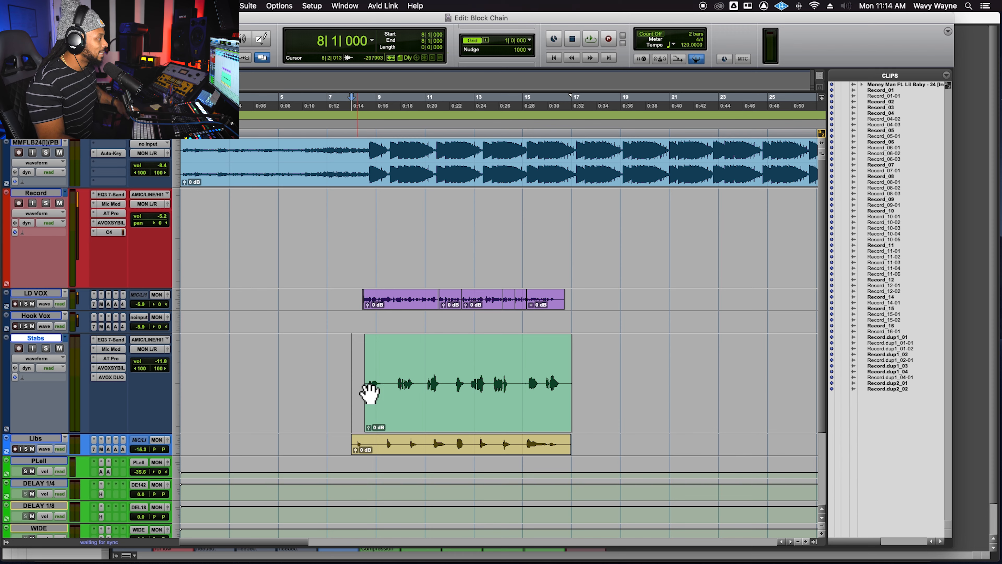
# Step: Place the playback start at the beginning of the Stabs clip and open the AVOX DUO insert on Stabs in the mixer
pyautogui.click(367, 365)
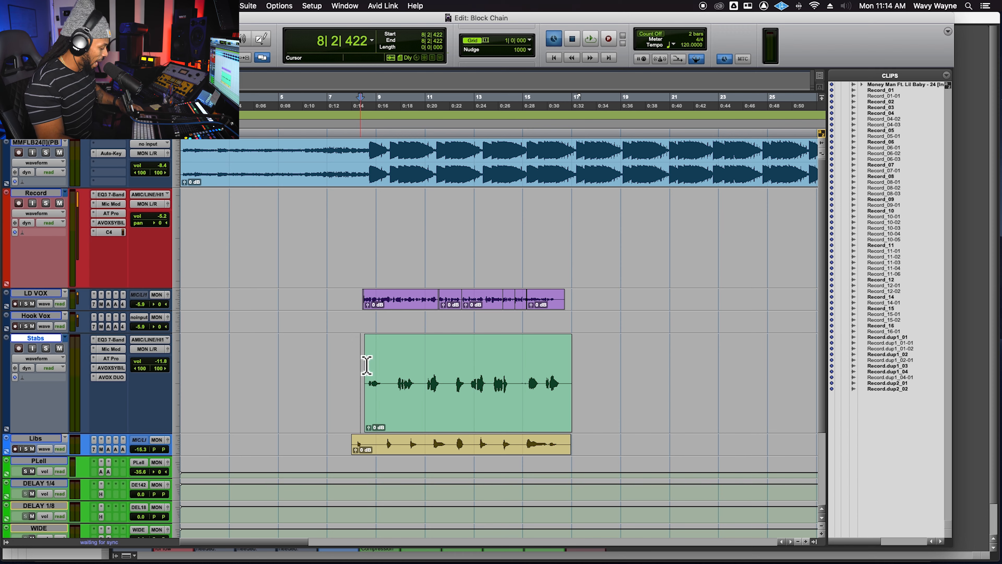
pyautogui.press('super+equal')
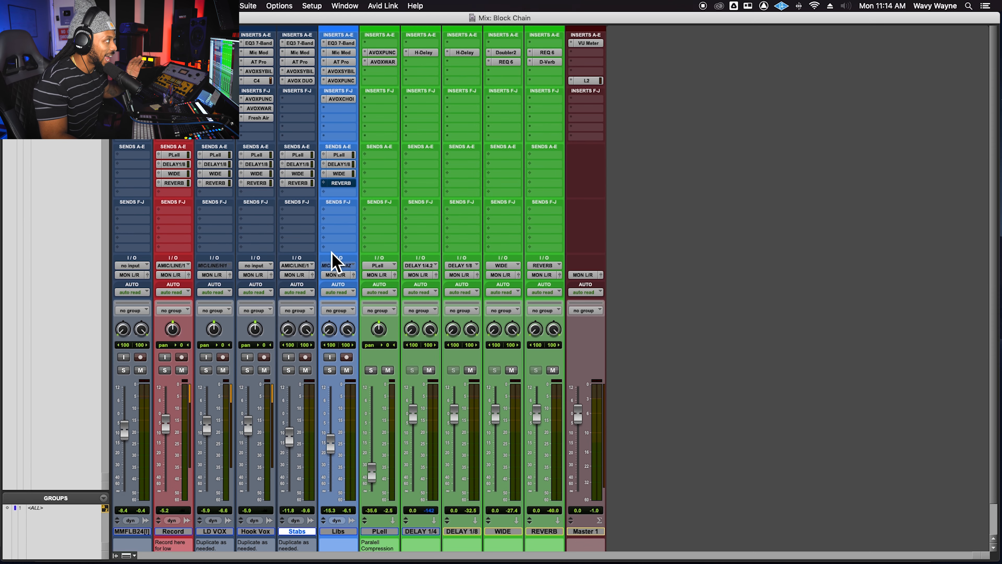
pyautogui.click(299, 81)
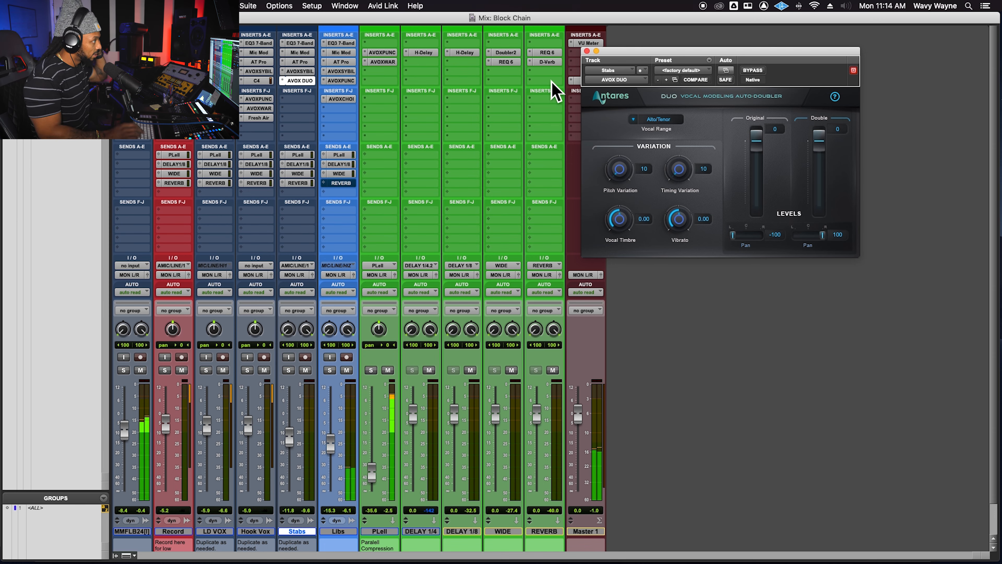
# Step: Bypass AVOX DUO on Stabs during playback and raise the Stabs volume fader to about -5 dB
pyautogui.click(764, 71)
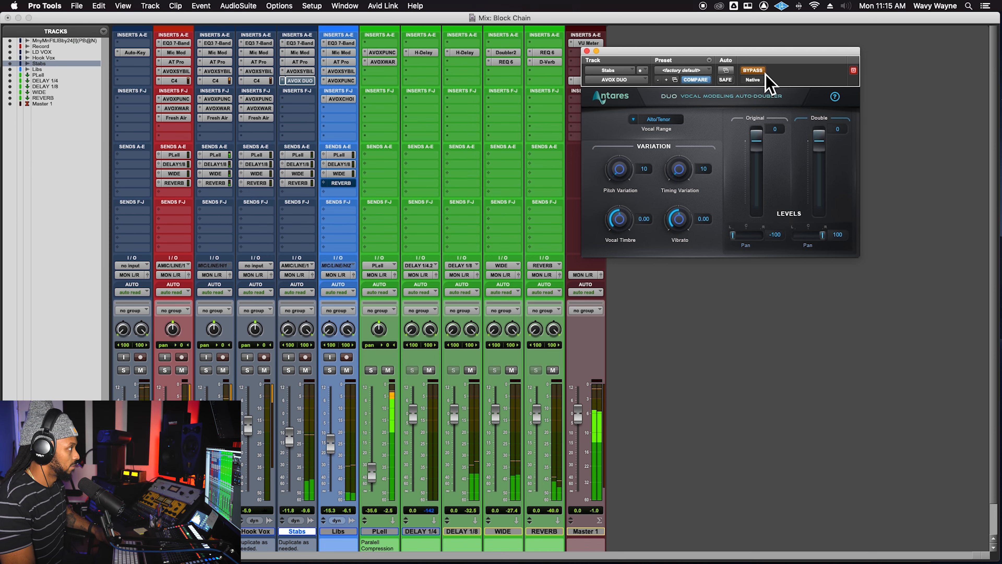
pyautogui.moveTo(289, 434)
pyautogui.mouseDown()
pyautogui.moveTo(291, 445)
pyautogui.moveTo(290, 423)
pyautogui.mouseUp()
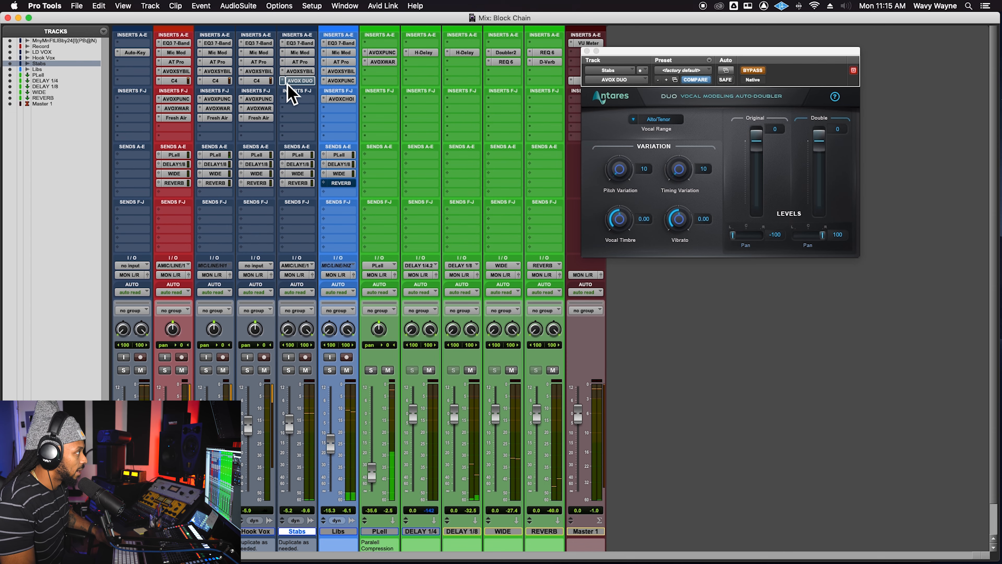
# Step: Remove AVOX DUO from the Stabs inserts and set the Stabs volume fader to about -1.1 dB during playback
pyautogui.click(297, 81)
pyautogui.click(302, 54)
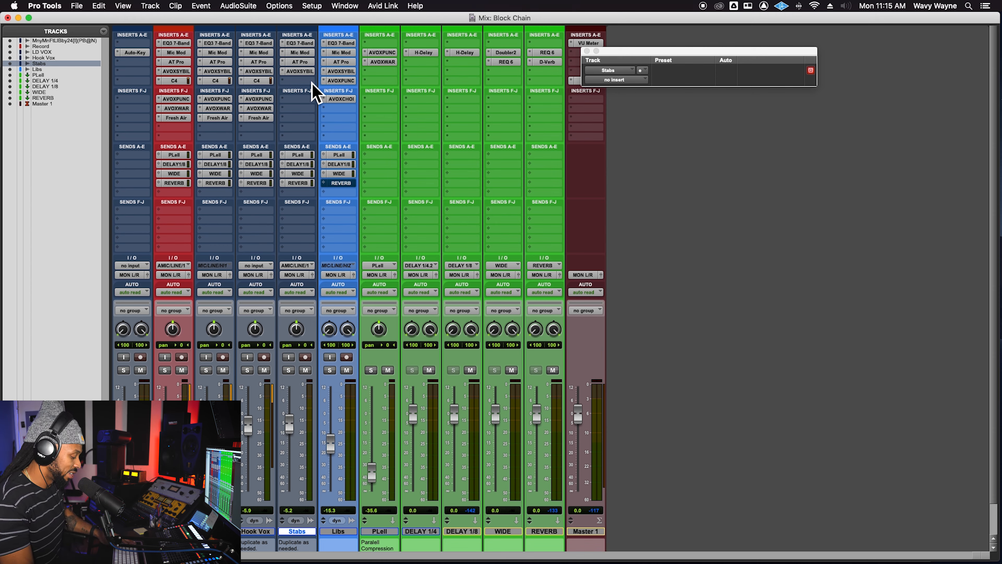
pyautogui.moveTo(289, 419); pyautogui.dragTo(287, 426)
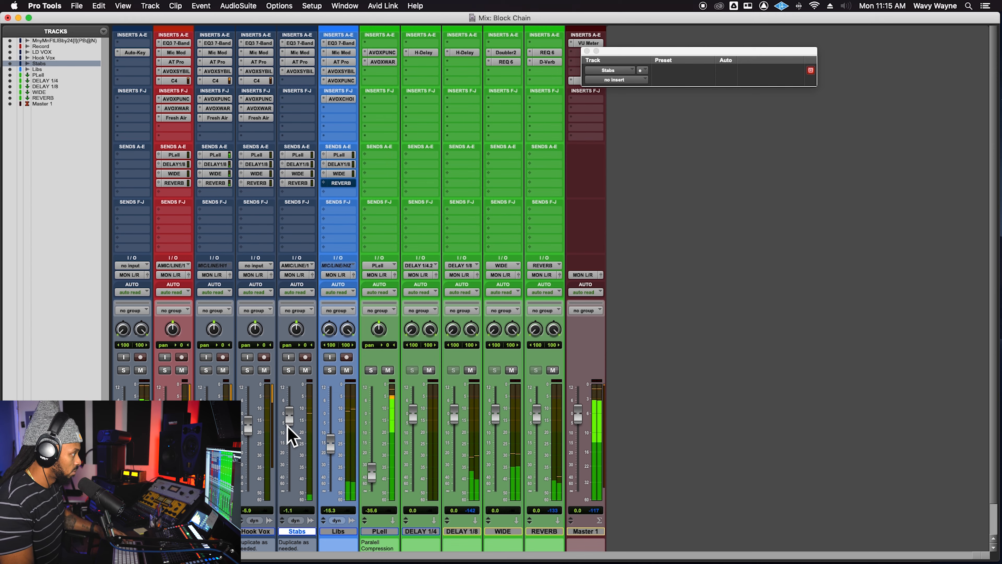
# Step: Search the plugins for "duo" and insert AVOX DUO (mono/stereo) in the empty slot E on Stabs
pyautogui.click(290, 81)
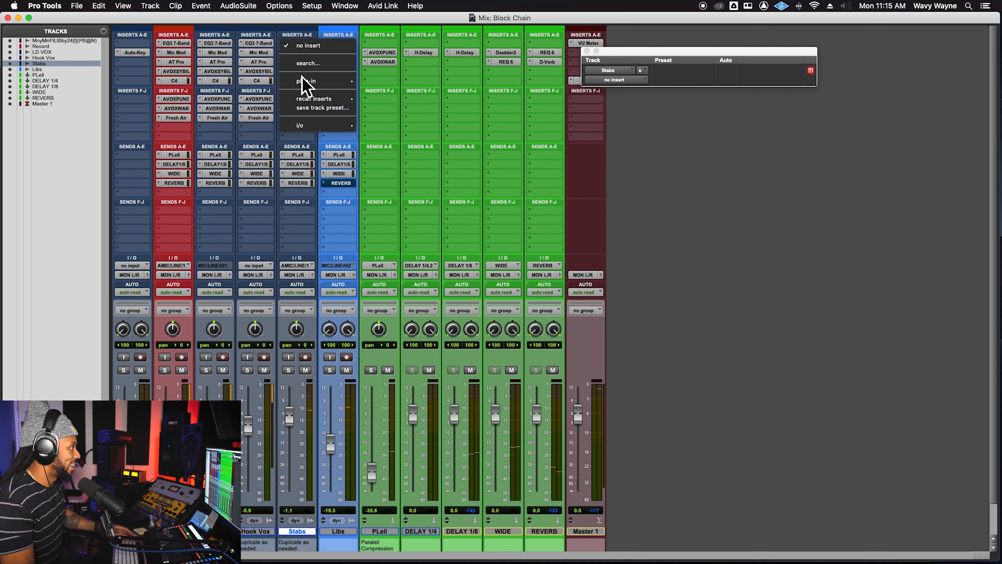
pyautogui.click(307, 64)
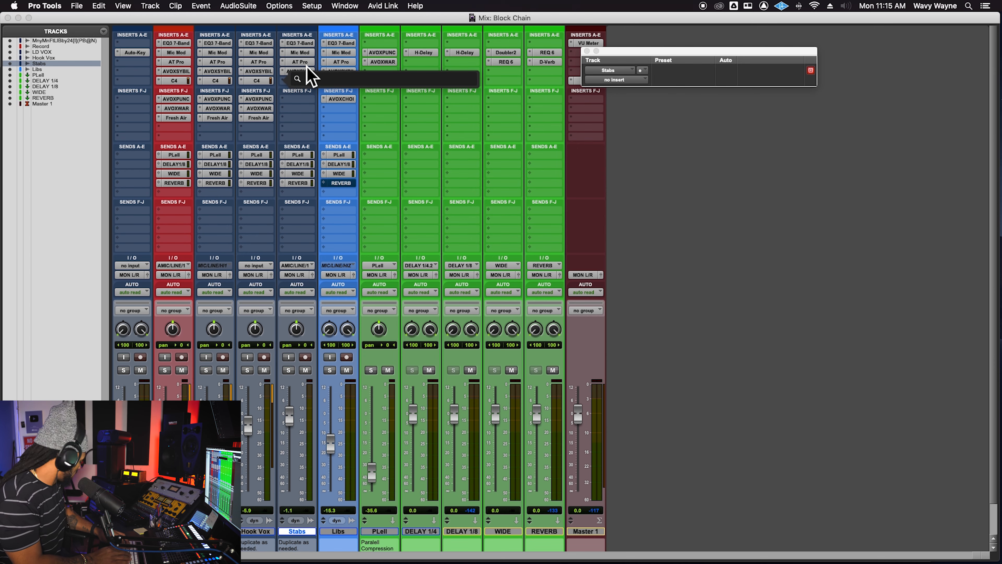
pyautogui.write('duo')
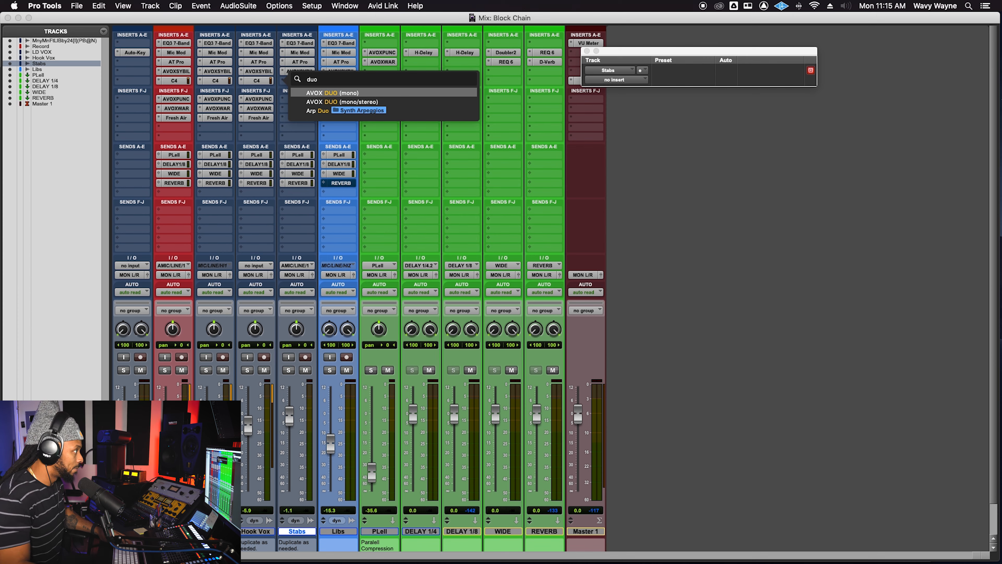
pyautogui.click(327, 102)
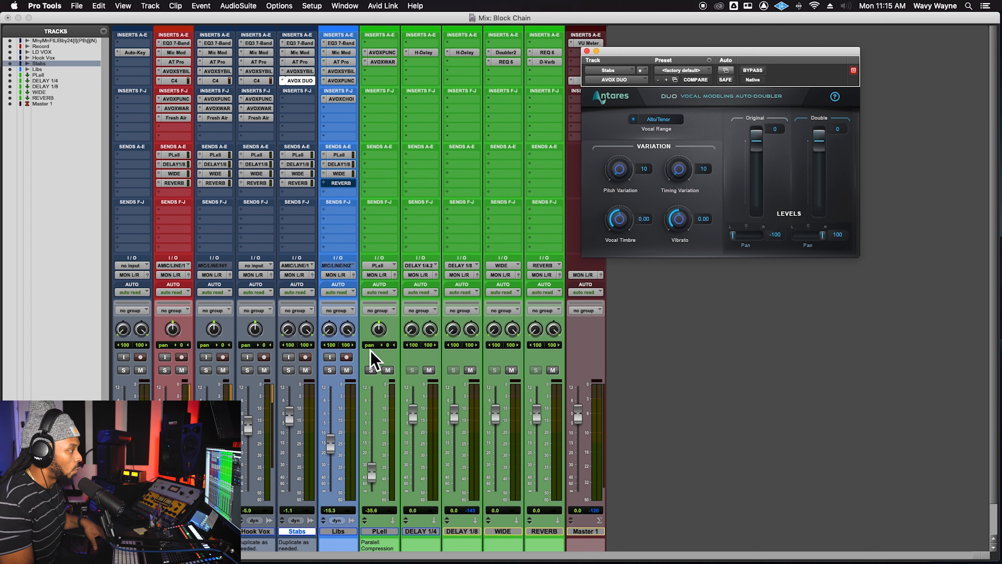
# Step: Start playback and set AVOX DUO's Pitch Variation to 32 and Timing Variation to 27 on Stabs
pyautogui.press('space')
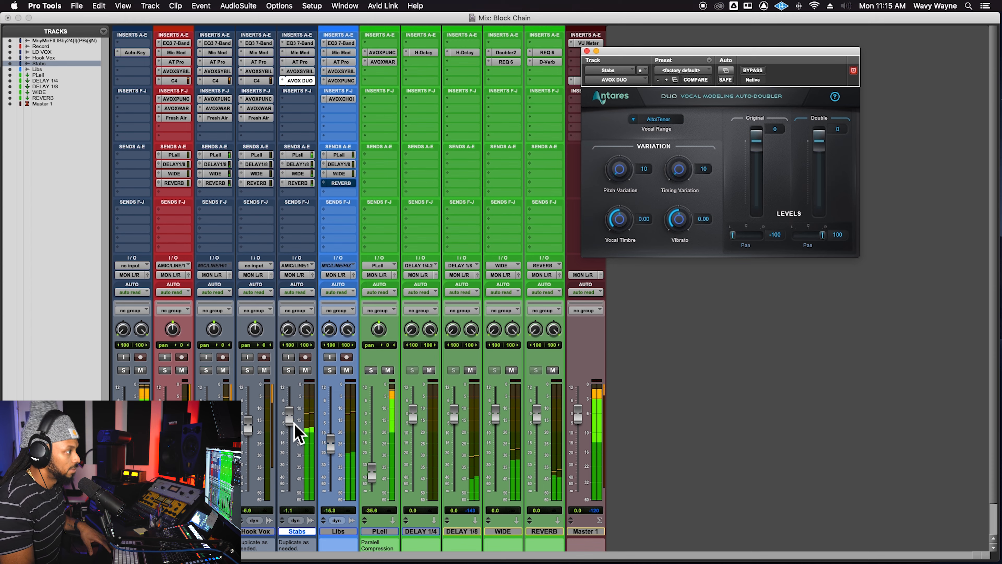
pyautogui.moveTo(620, 171); pyautogui.dragTo(627, 156)
pyautogui.moveTo(683, 174); pyautogui.dragTo(691, 156)
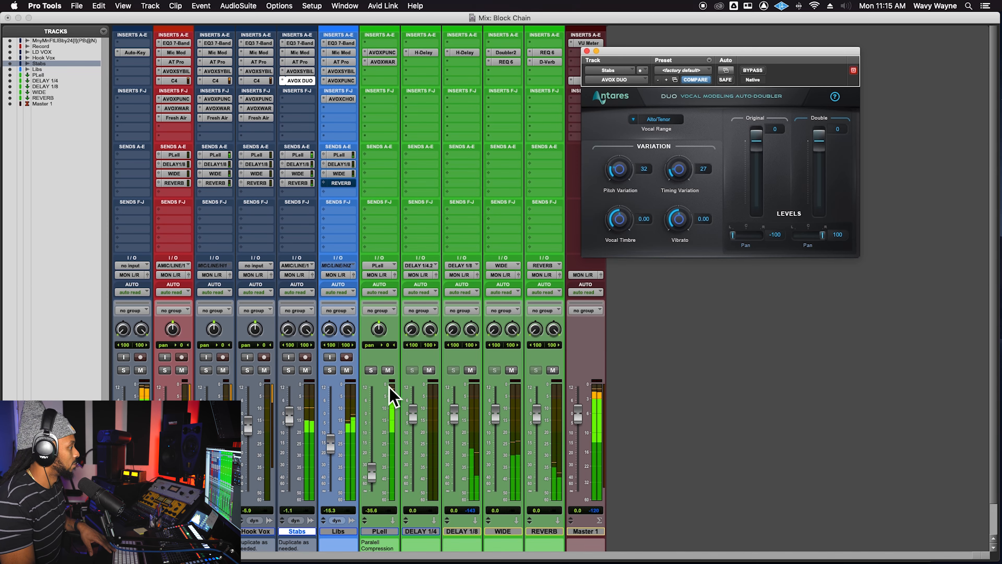
# Step: Lower the Stabs volume fader to -11.0 dB, muting Libs temporarily to judge the doubled vocal during playback
pyautogui.moveTo(290, 417); pyautogui.dragTo(296, 454)
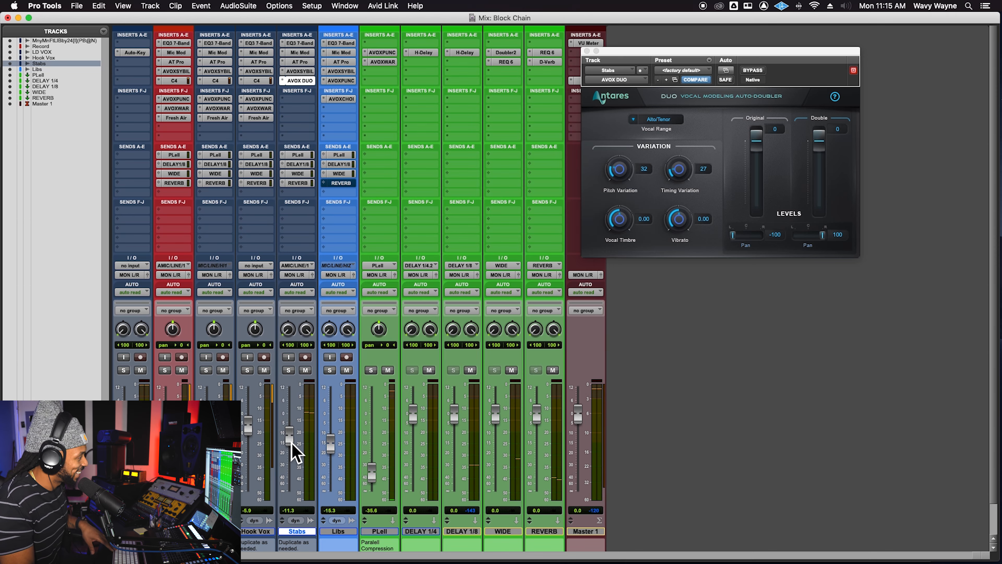
pyautogui.moveTo(292, 444); pyautogui.dragTo(296, 446)
pyautogui.click(346, 369)
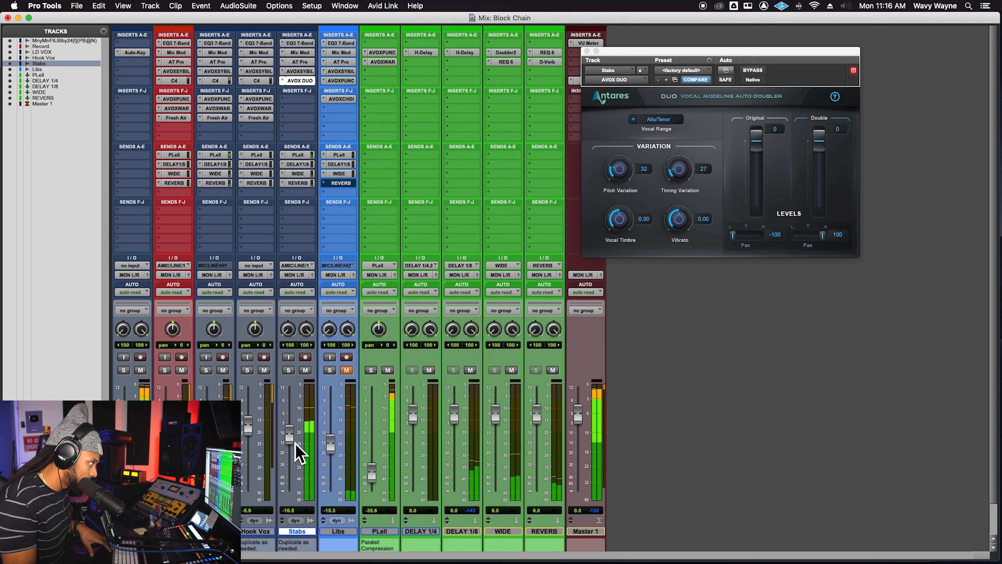
pyautogui.moveTo(299, 454); pyautogui.dragTo(300, 455)
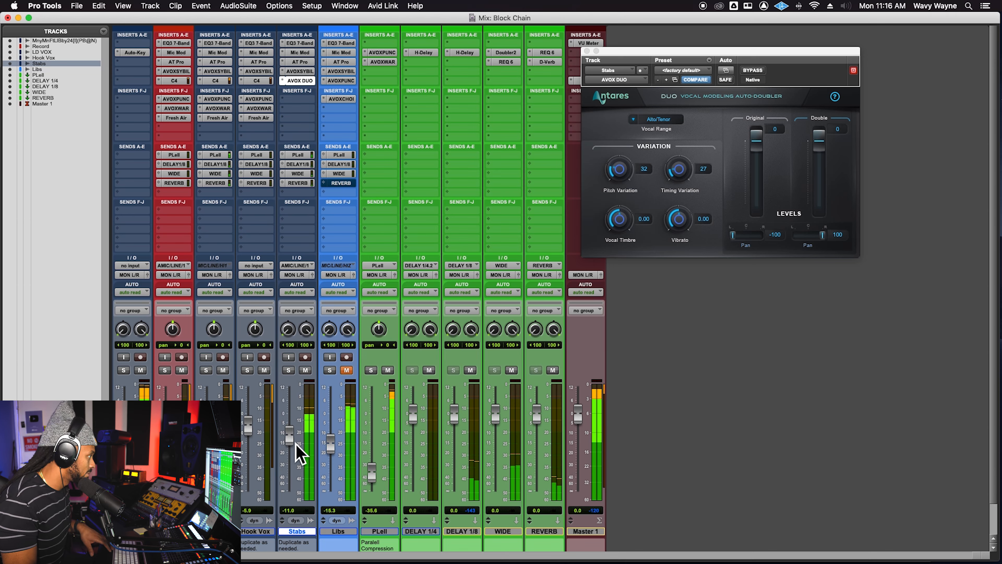
pyautogui.click(347, 372)
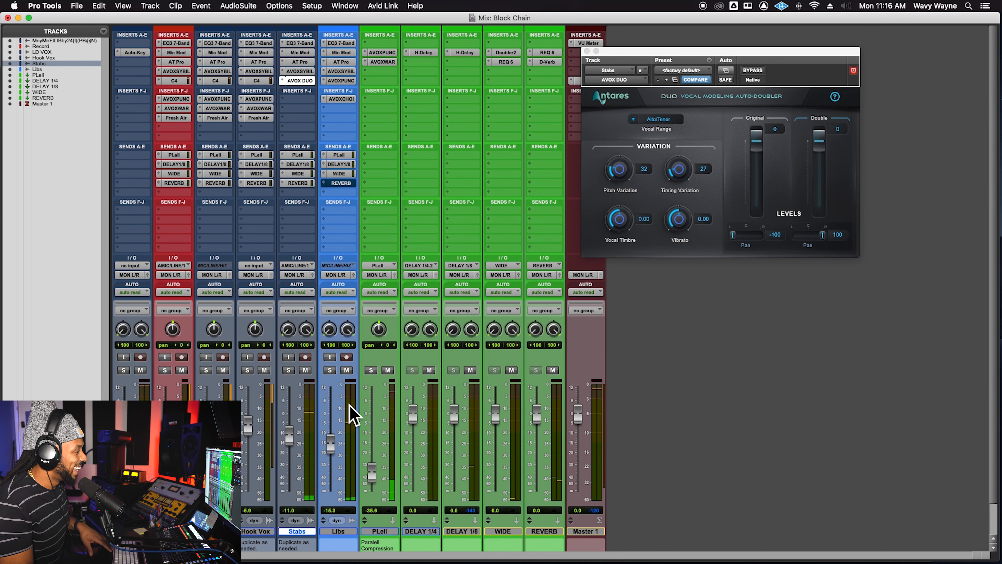
# Step: Select the Libs track and review its Mic Mod, Auto-Tune Pro, AVOX SYBIL, AVOX PUNCH and AVOX CHOIR inserts in turn
pyautogui.click(349, 532)
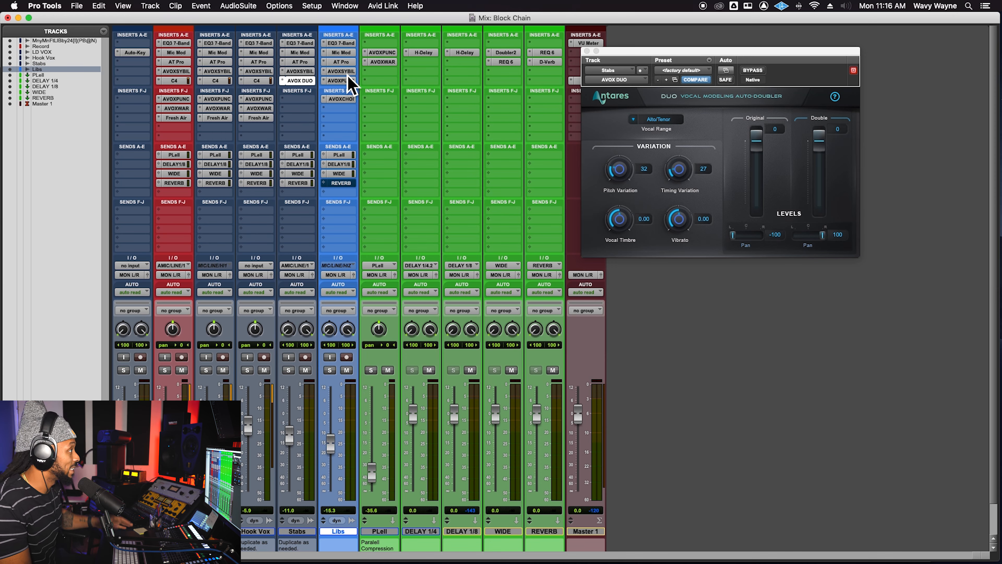
pyautogui.click(353, 55)
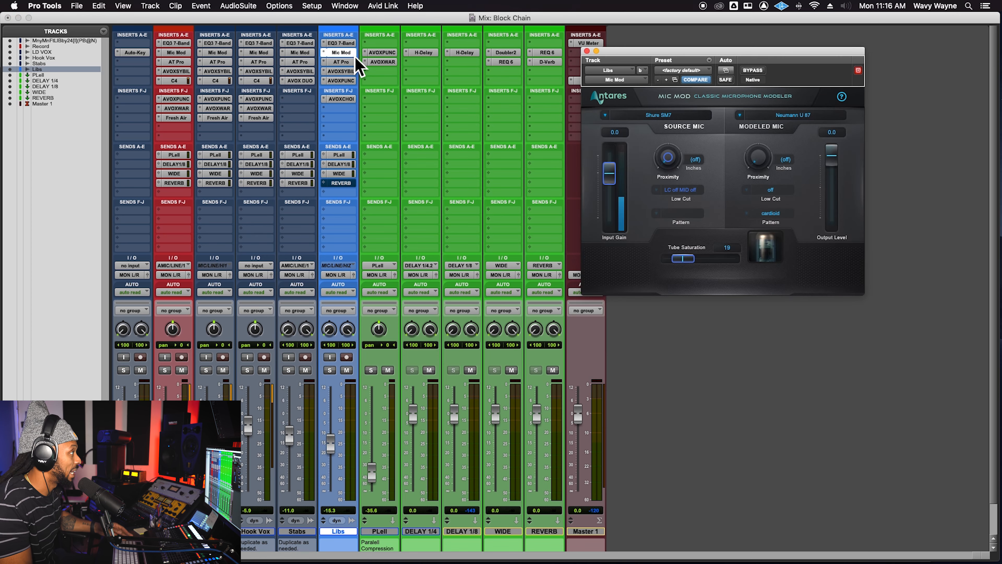
pyautogui.click(352, 62)
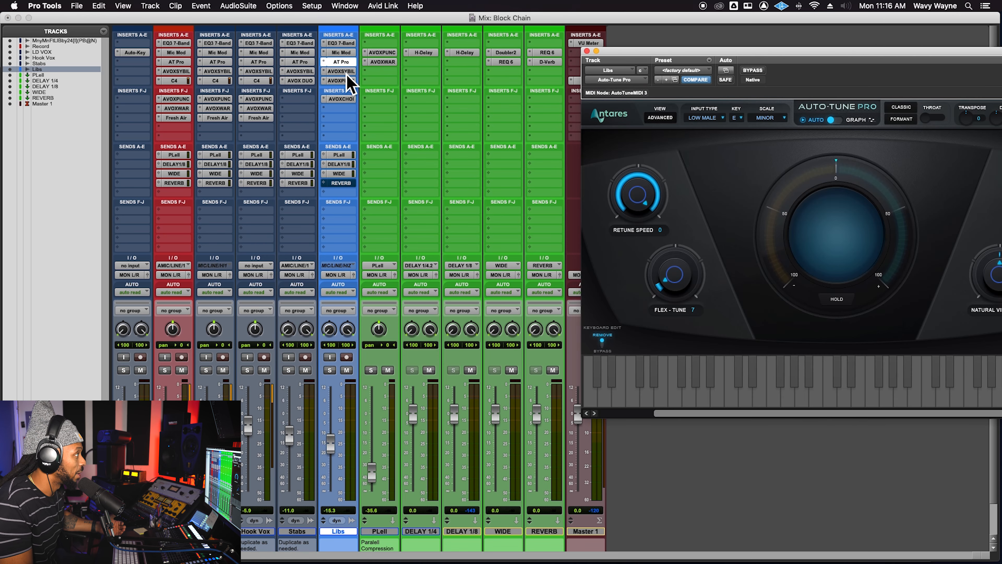
pyautogui.click(350, 72)
pyautogui.click(351, 81)
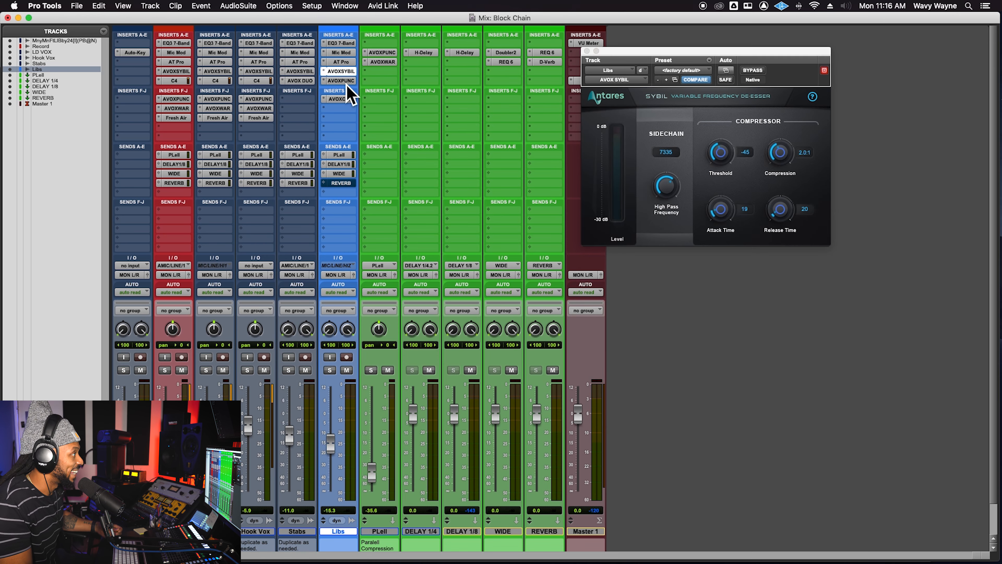
pyautogui.click(350, 101)
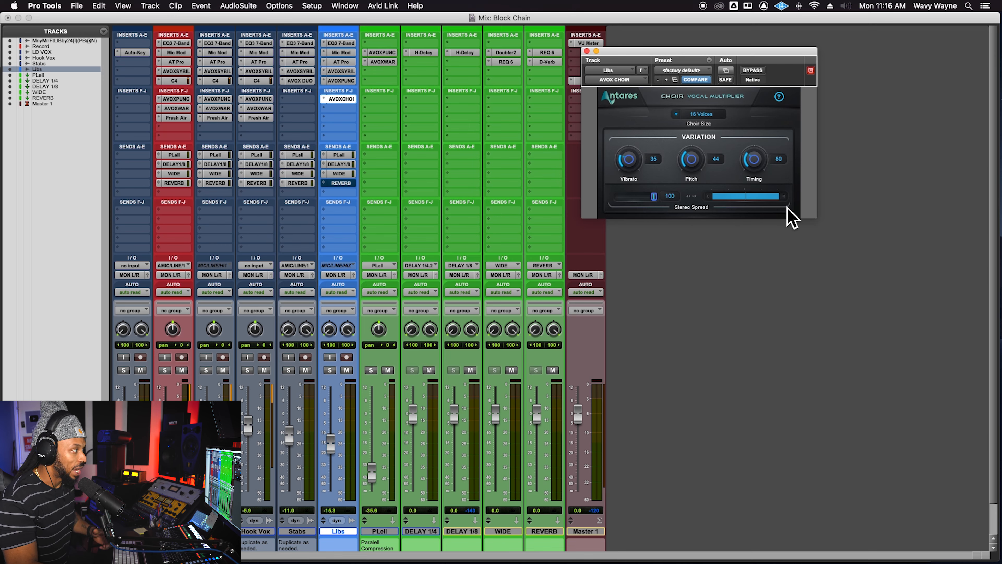
# Step: Raise the Libs volume fader to about -3 dB and compare AVOX CHOIR bypassed and active during playback
pyautogui.moveTo(332, 468); pyautogui.dragTo(334, 430)
pyautogui.click(761, 71)
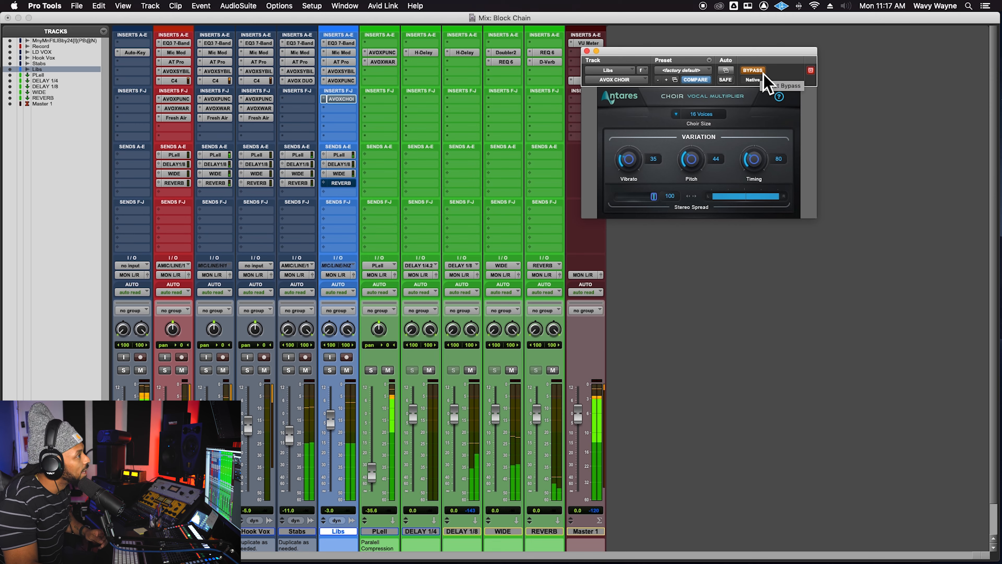
pyautogui.click(764, 73)
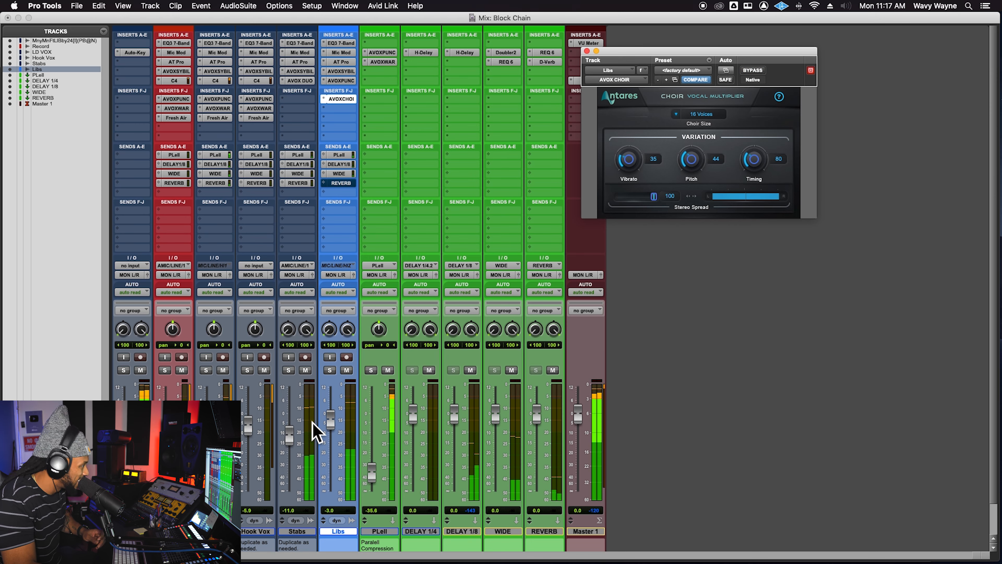
# Step: Lower the Libs volume fader gradually to about -13.4 dB while listening to the choir effect in the mix
pyautogui.click(338, 438)
pyautogui.moveTo(333, 431); pyautogui.dragTo(333, 442)
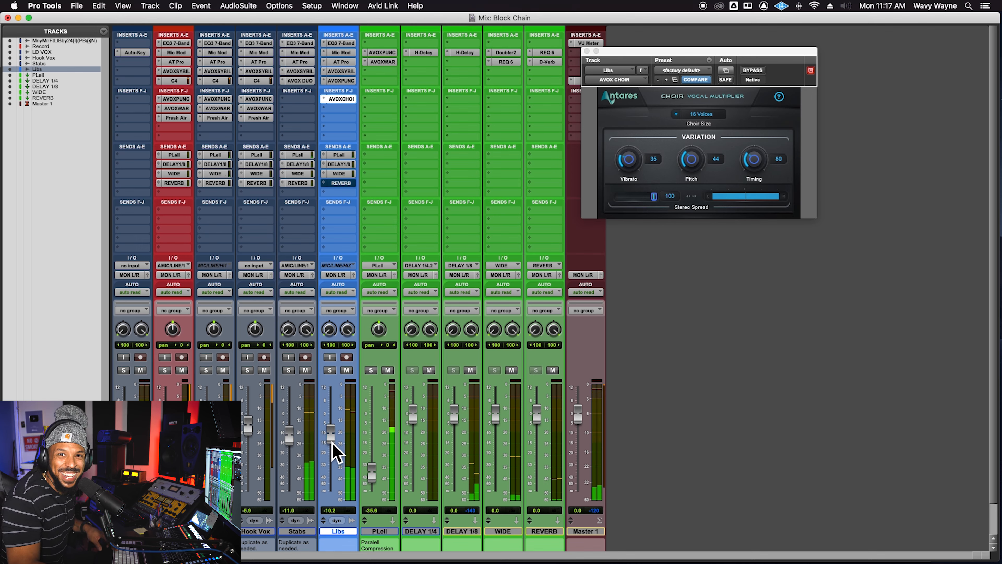
pyautogui.moveTo(333, 444); pyautogui.dragTo(335, 450)
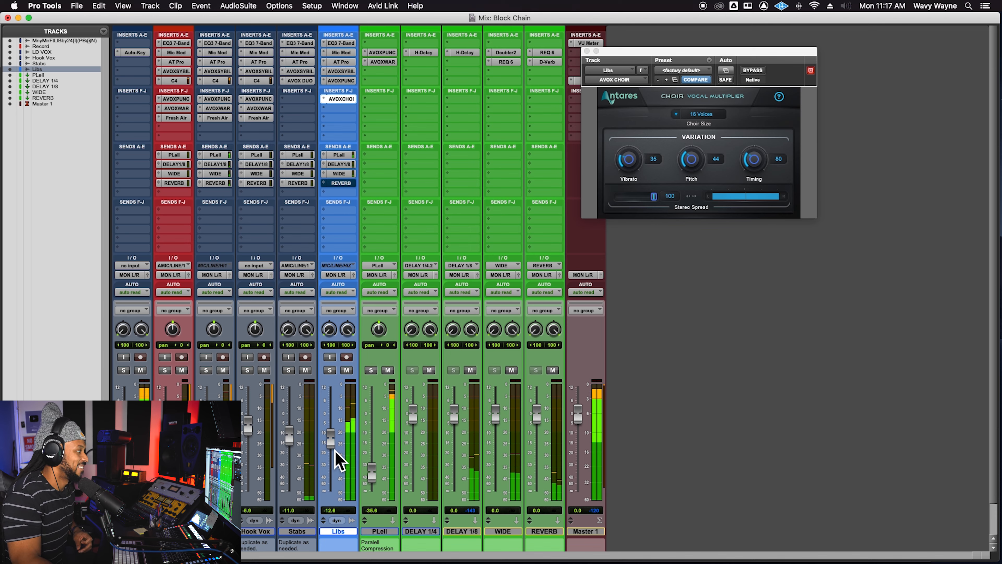
pyautogui.moveTo(335, 450); pyautogui.dragTo(335, 449)
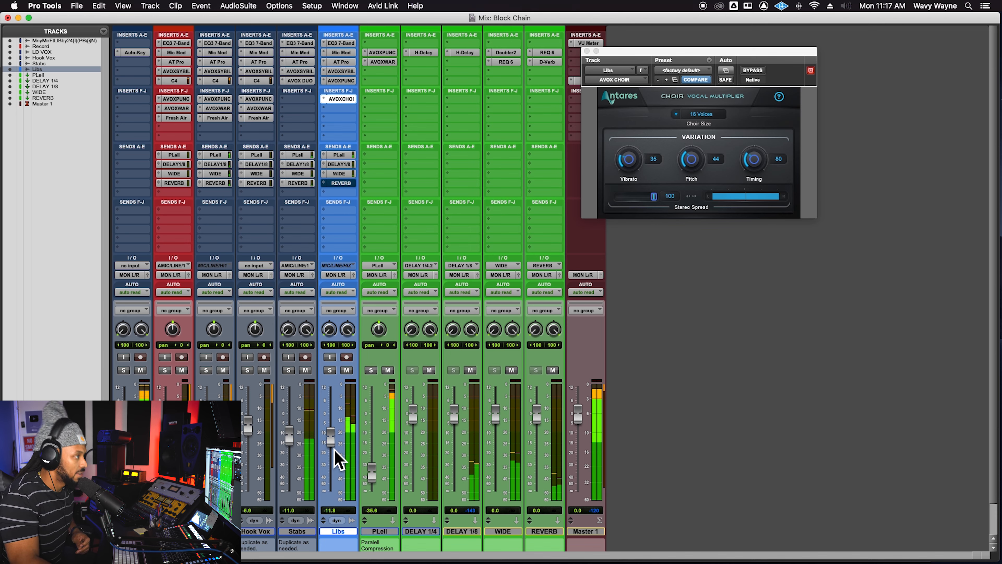
pyautogui.moveTo(335, 449); pyautogui.dragTo(335, 451)
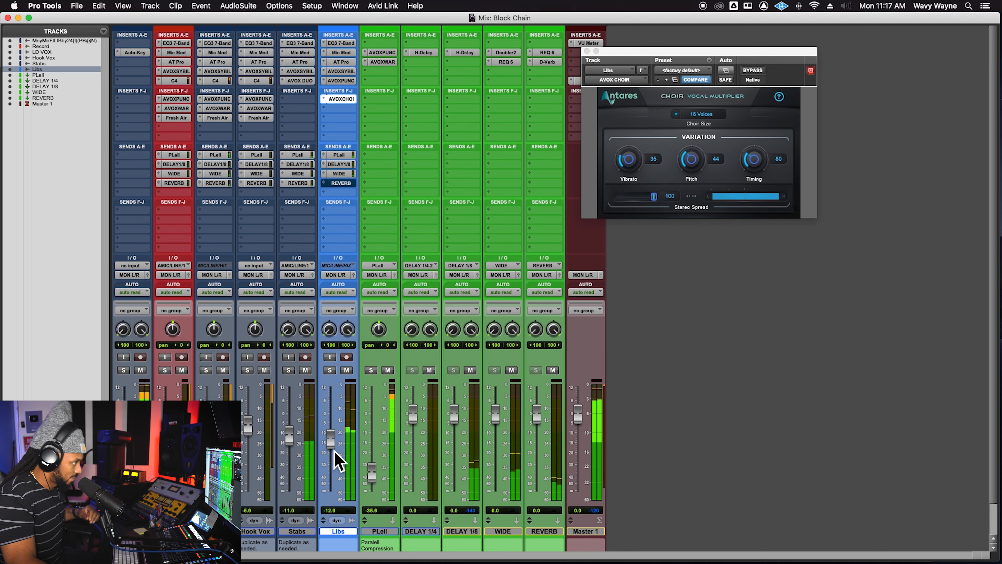
pyautogui.moveTo(335, 451); pyautogui.dragTo(335, 453)
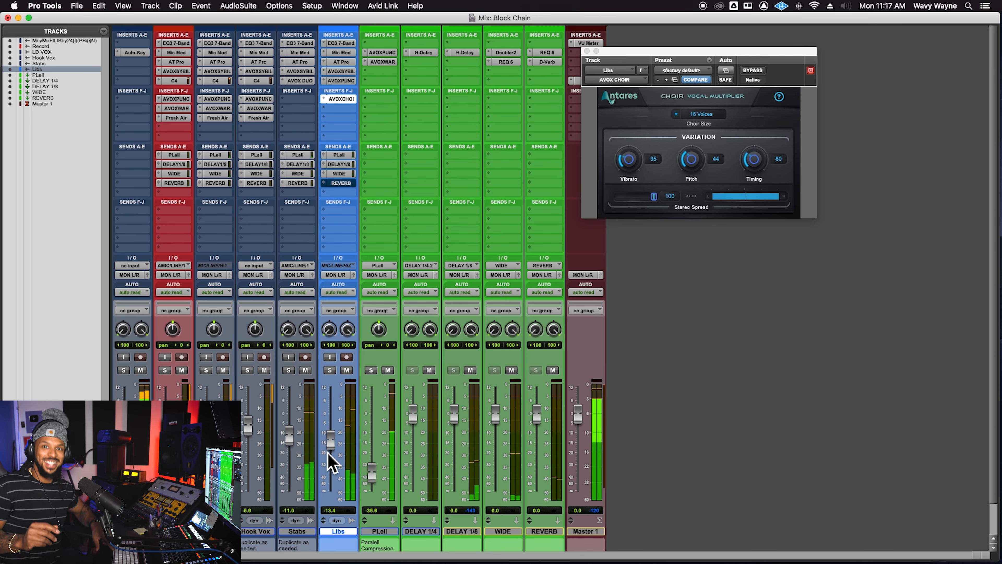
# Step: Review AVOX PUNCH and AVOX WARM on the PLell parallel compression track, close the plugin window and select that track
pyautogui.click(382, 52)
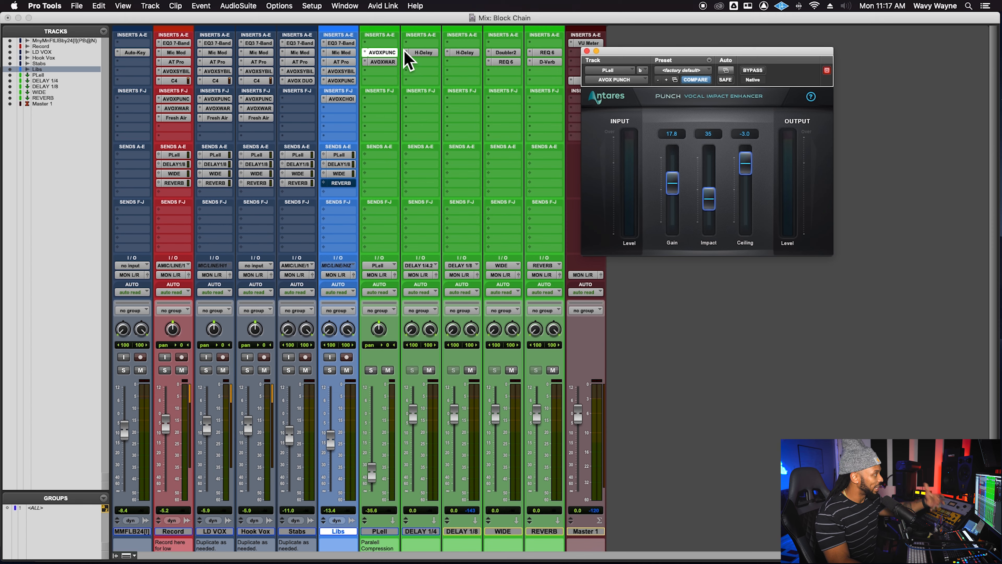
pyautogui.click(392, 63)
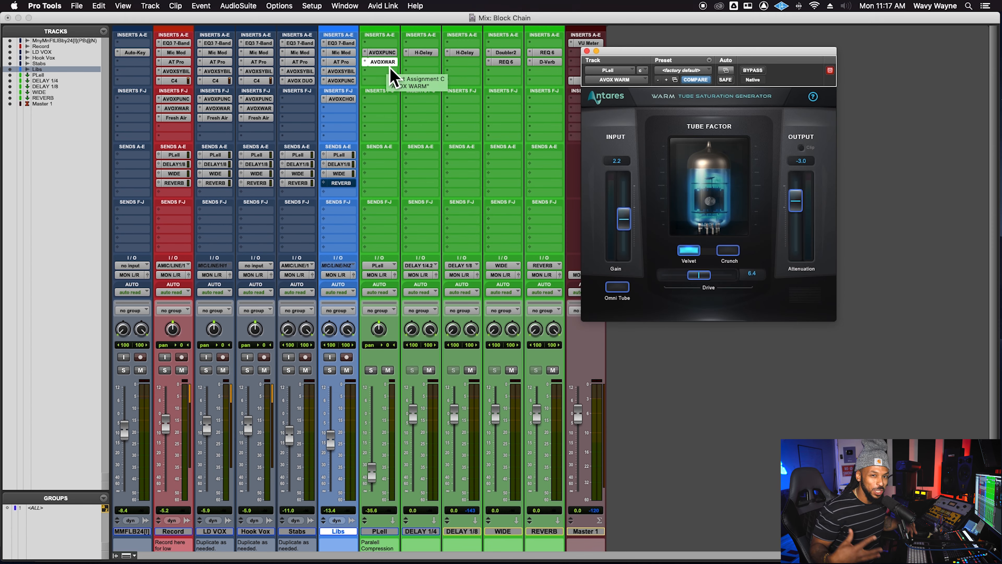
pyautogui.click(587, 51)
pyautogui.click(384, 532)
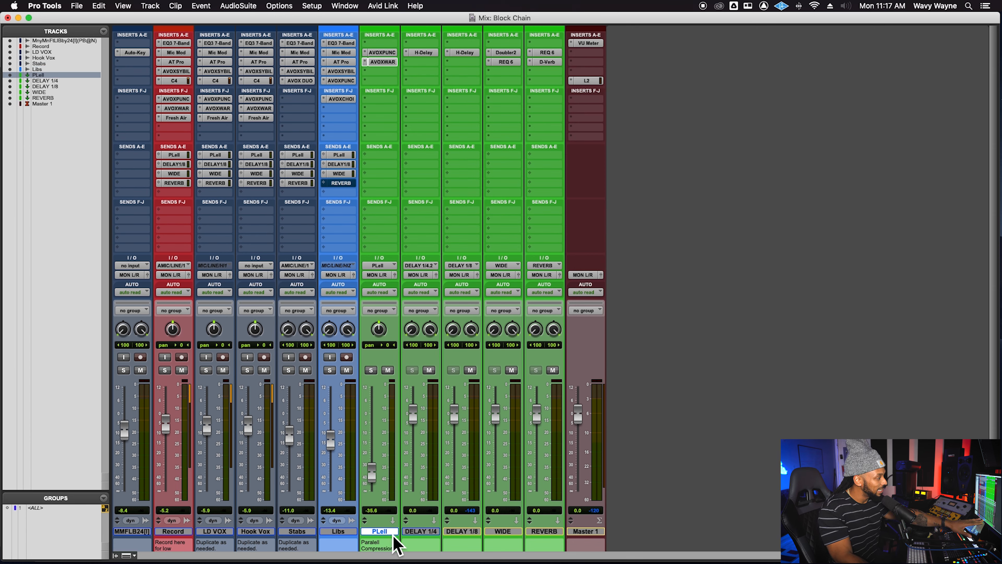